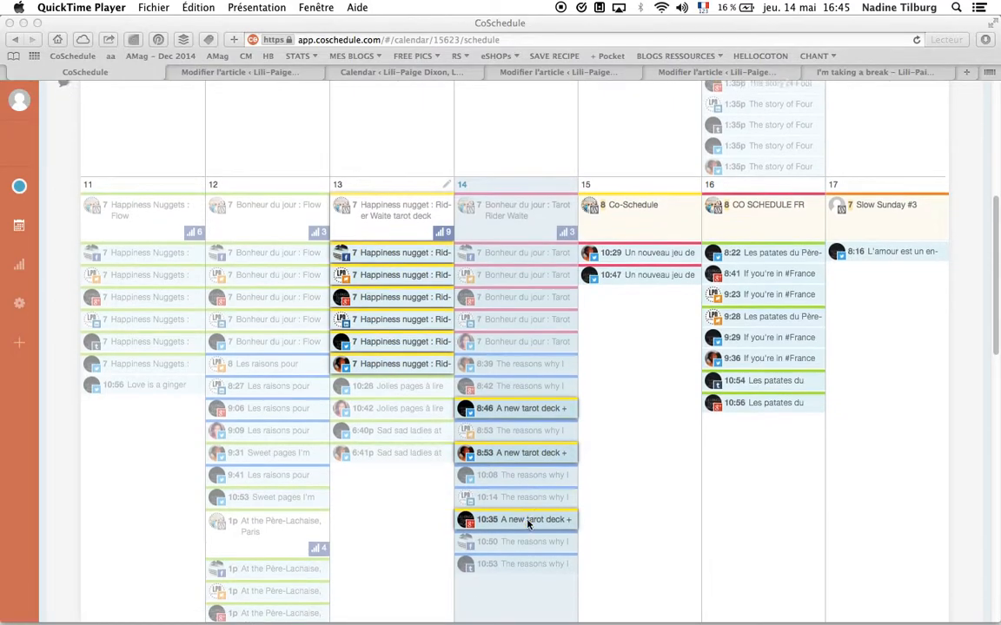
{"action": "scroll", "coordinate": [841, 516], "scroll_direction": "down", "scroll_amount": 15}
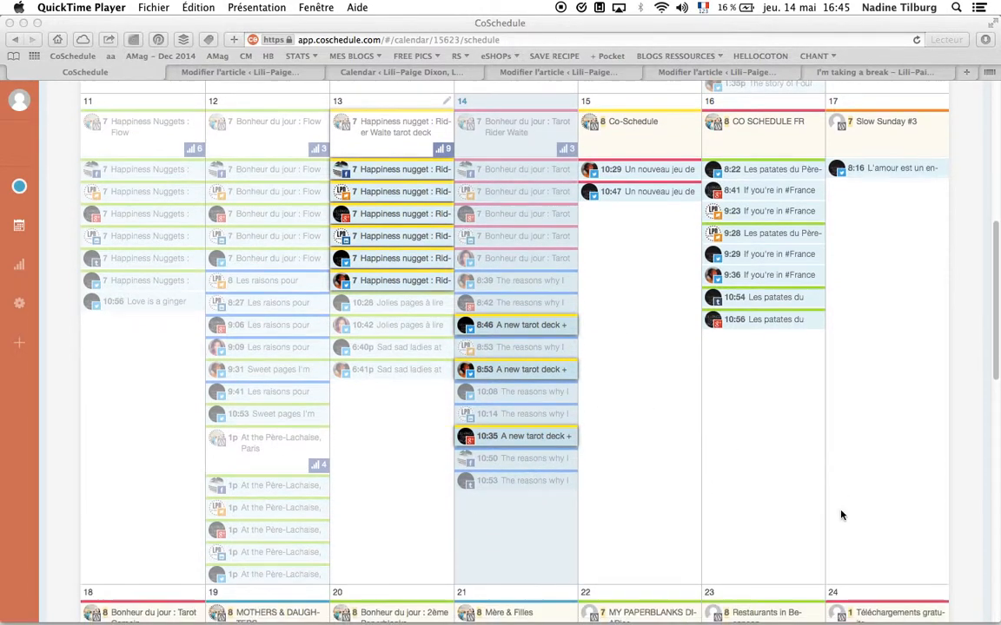
- Create a new blog post on May 28 in the calendar titled "nouvel article"
{"action": "scroll", "coordinate": [841, 516], "scroll_direction": "up", "scroll_amount": 15}
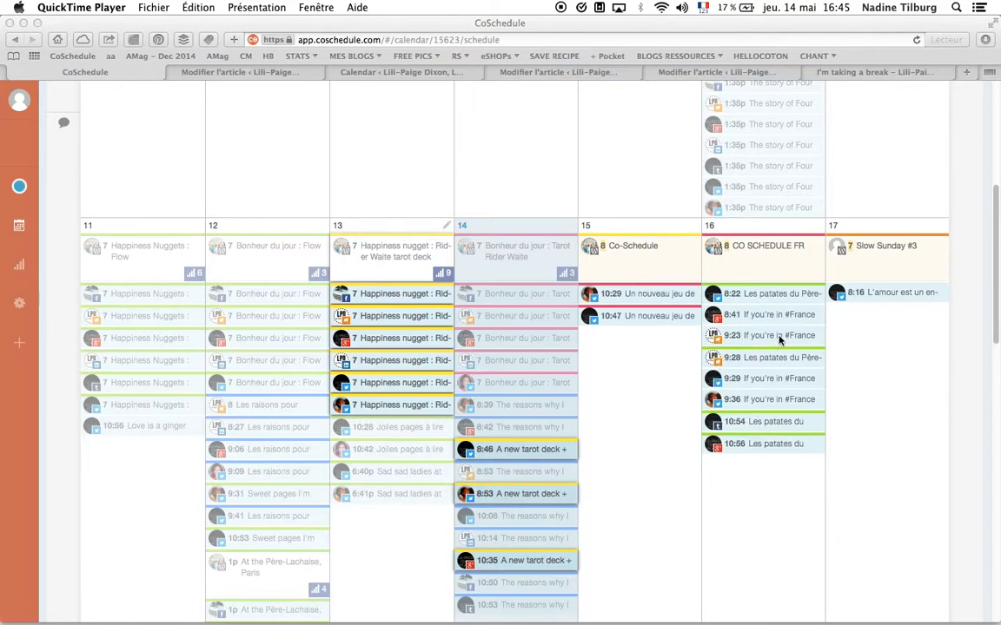
{"action": "scroll", "coordinate": [779, 341], "scroll_direction": "down", "scroll_amount": 10}
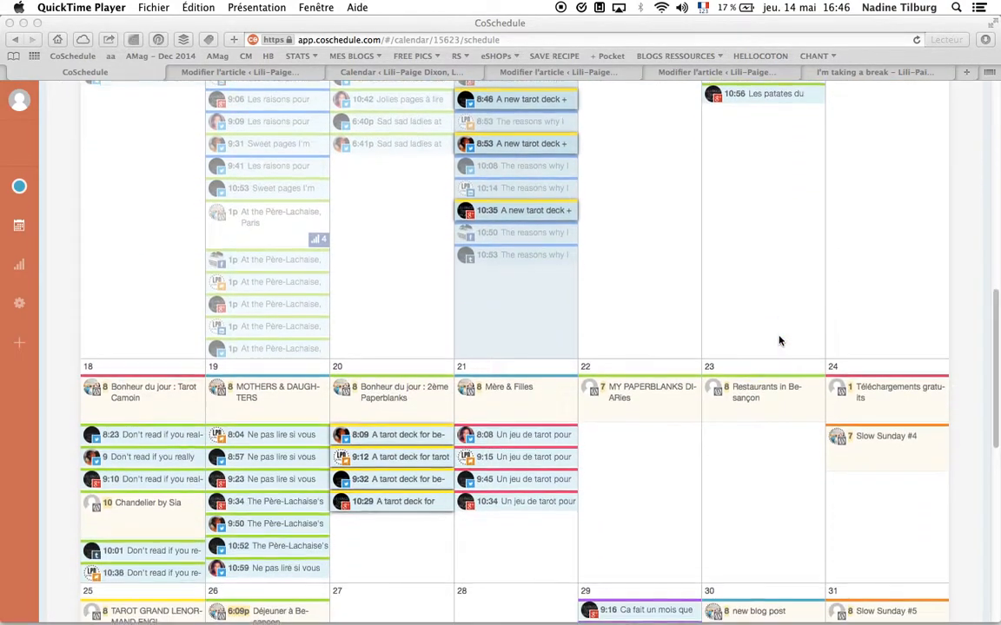
{"action": "scroll", "coordinate": [779, 341], "scroll_direction": "down", "scroll_amount": 2}
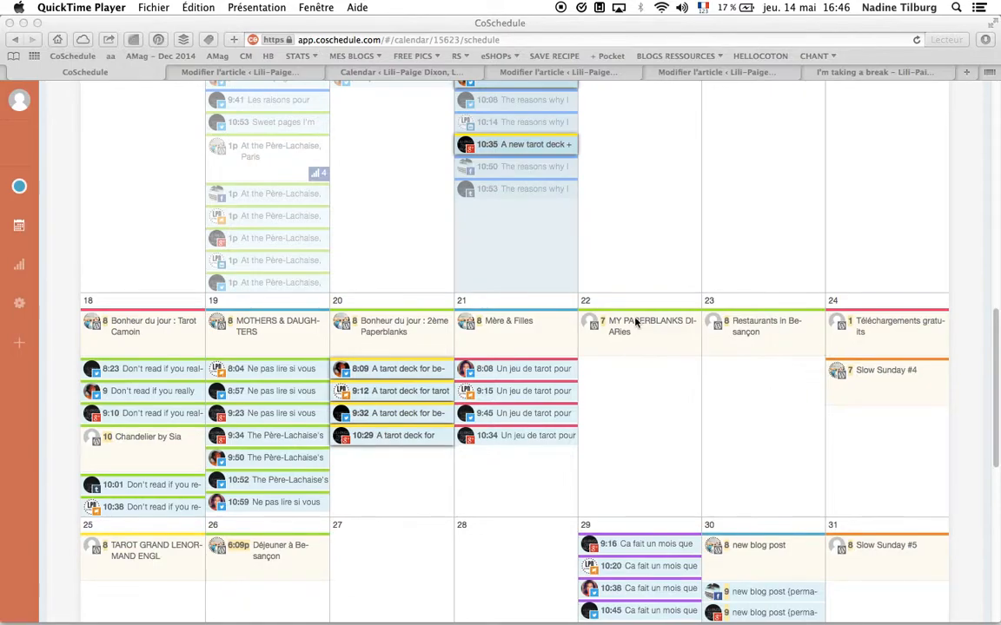
{"action": "scroll", "coordinate": [665, 407], "scroll_direction": "down", "scroll_amount": 4}
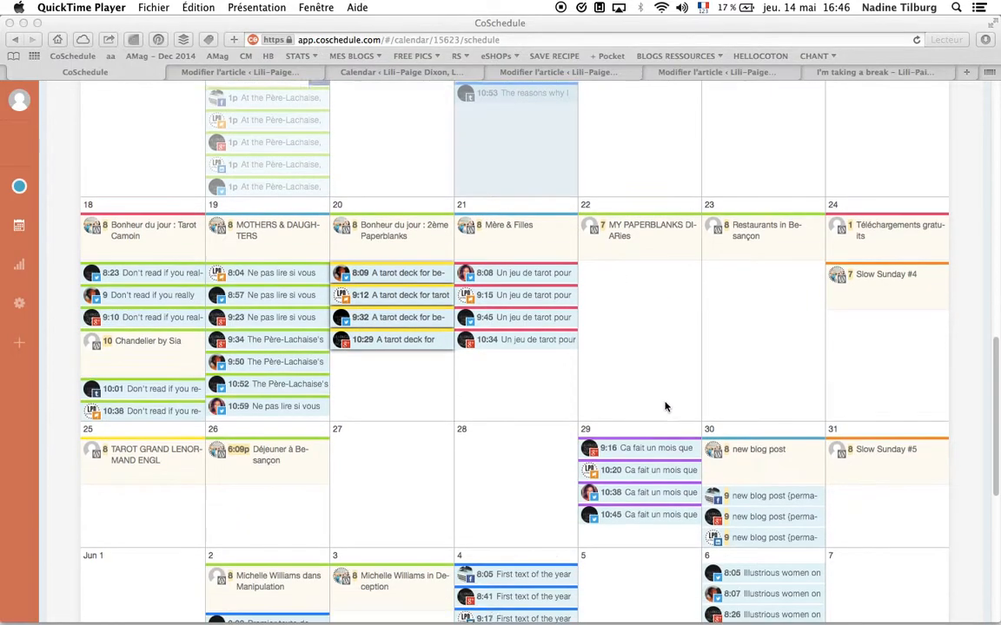
{"action": "left_click", "coordinate": [492, 369]}
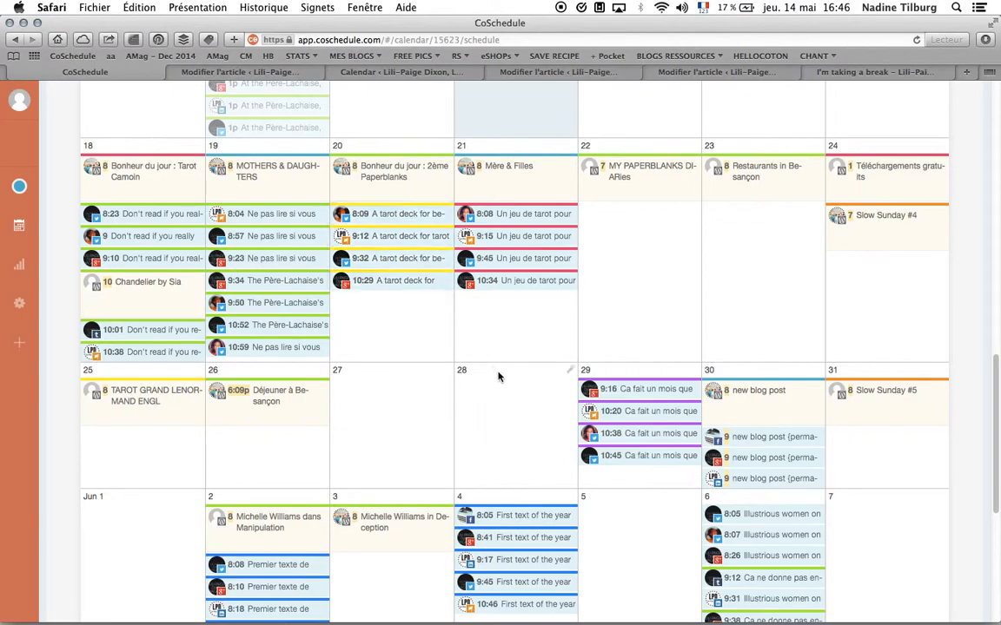
{"action": "left_click", "coordinate": [570, 374]}
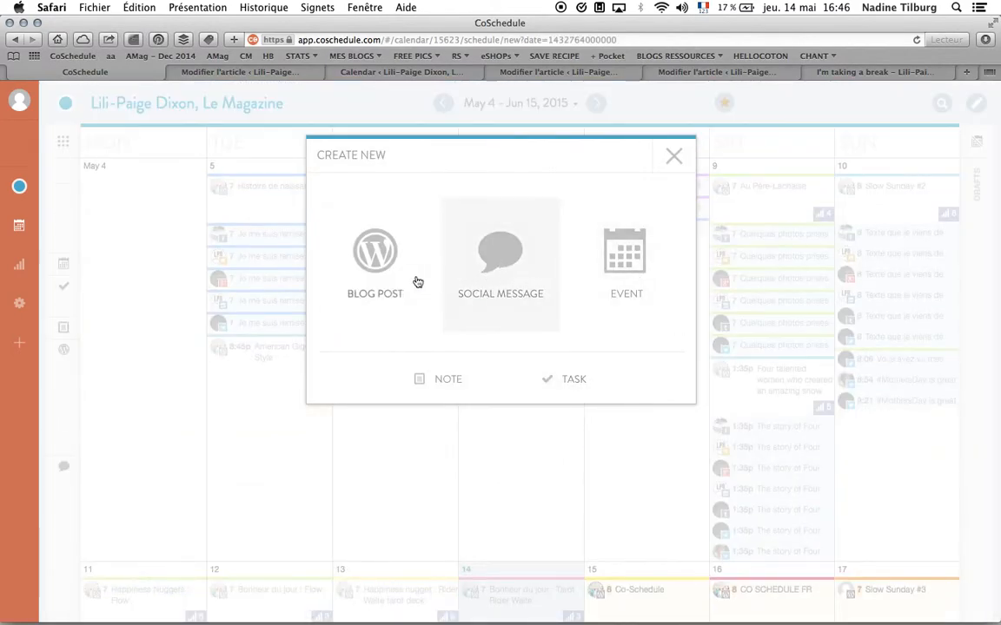
{"action": "left_click", "coordinate": [371, 269]}
{"action": "left_click", "coordinate": [364, 209]}
{"action": "type", "text": "t"}
{"action": "type", "text": "itr"}
{"action": "key", "text": "BackSpace"}
{"action": "key", "text": "BackSpace"}
{"action": "key", "text": "BackSpace"}
{"action": "key", "text": "BackSpace"}
{"action": "type", "text": "nouv"}
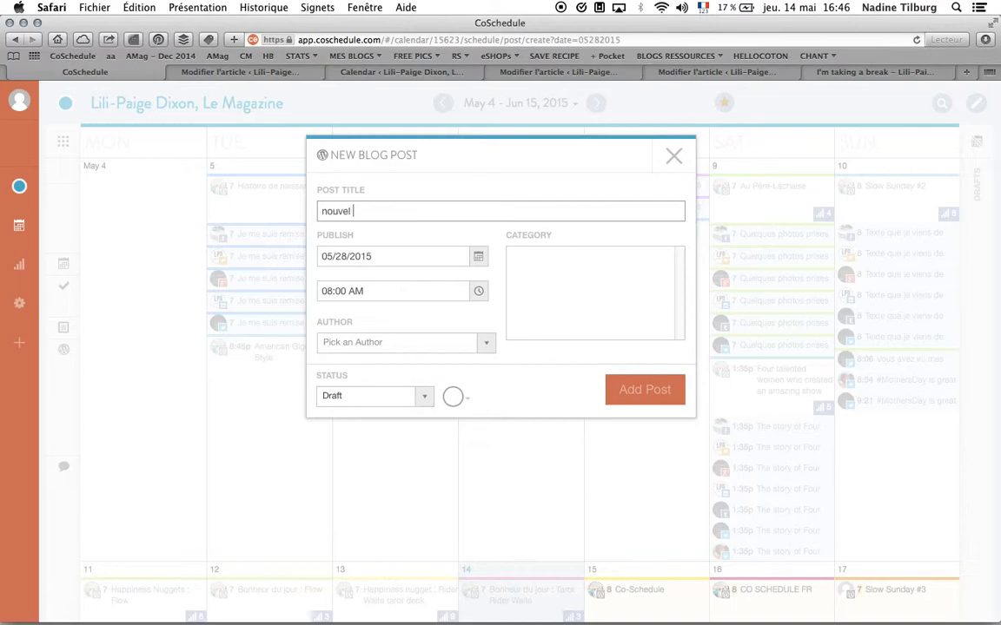
- Choose the post's author and a purple colour label, then add the post
{"action": "left_click", "coordinate": [371, 344]}
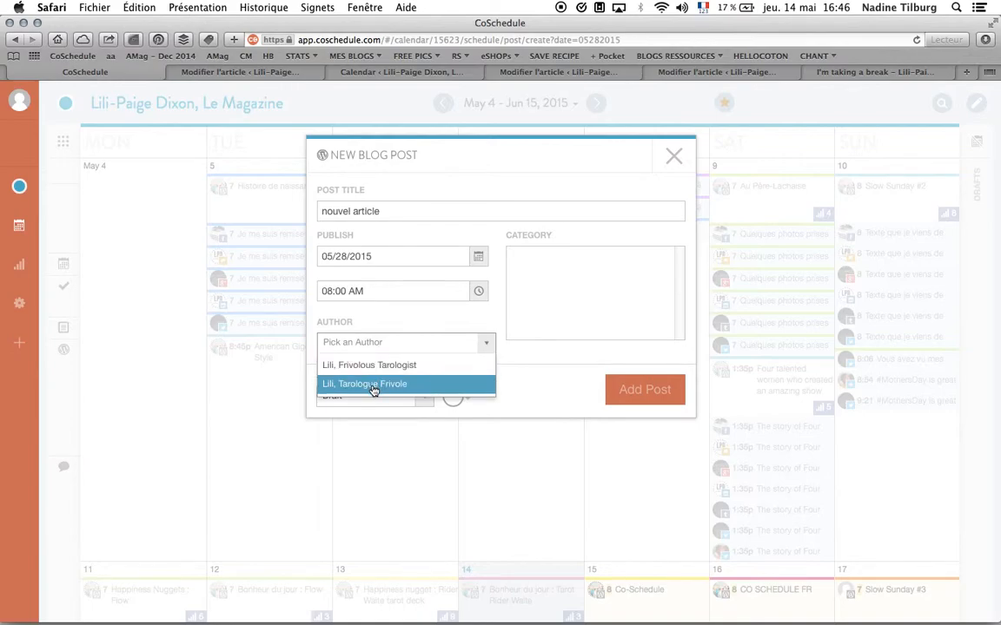
{"action": "left_click", "coordinate": [375, 384]}
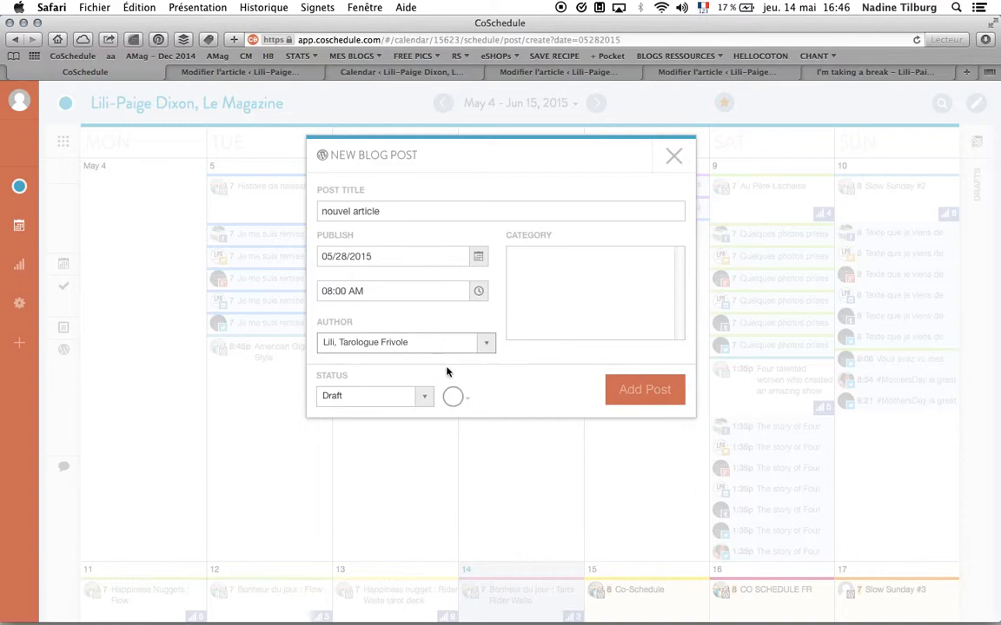
{"action": "left_click", "coordinate": [468, 402]}
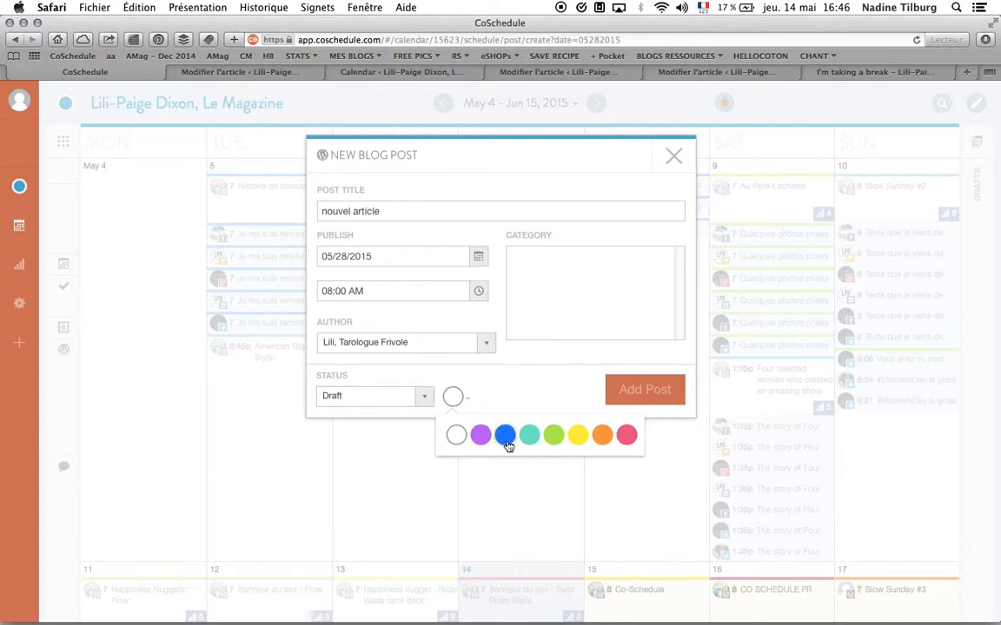
{"action": "left_click", "coordinate": [480, 434]}
{"action": "left_click", "coordinate": [639, 396]}
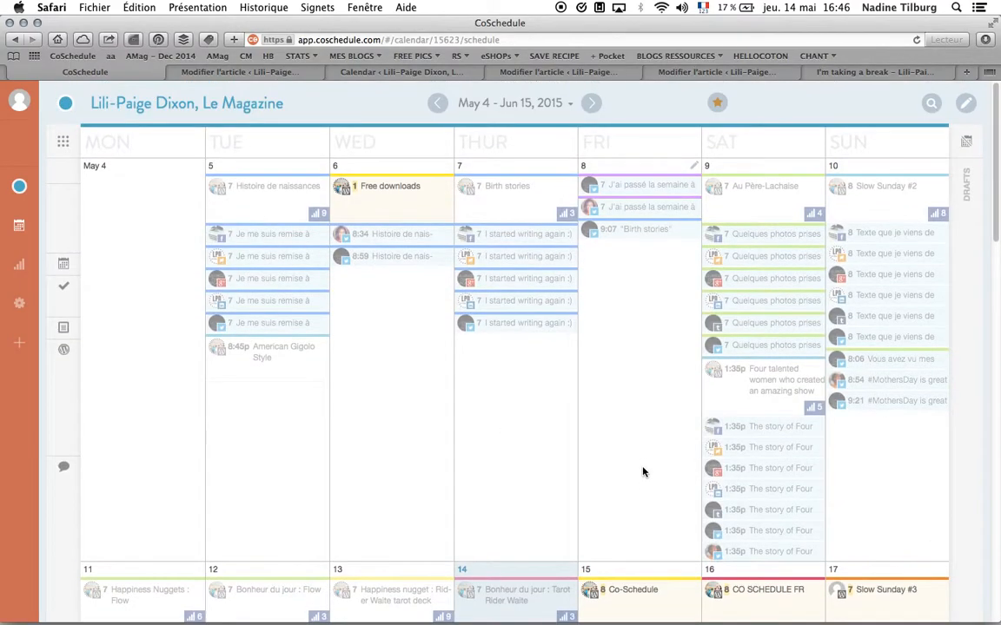
- Scroll through the calendar to examine the newly added post around May 28
{"action": "scroll", "coordinate": [643, 472], "scroll_direction": "down", "scroll_amount": 10}
{"action": "scroll", "coordinate": [642, 472], "scroll_direction": "down", "scroll_amount": 14}
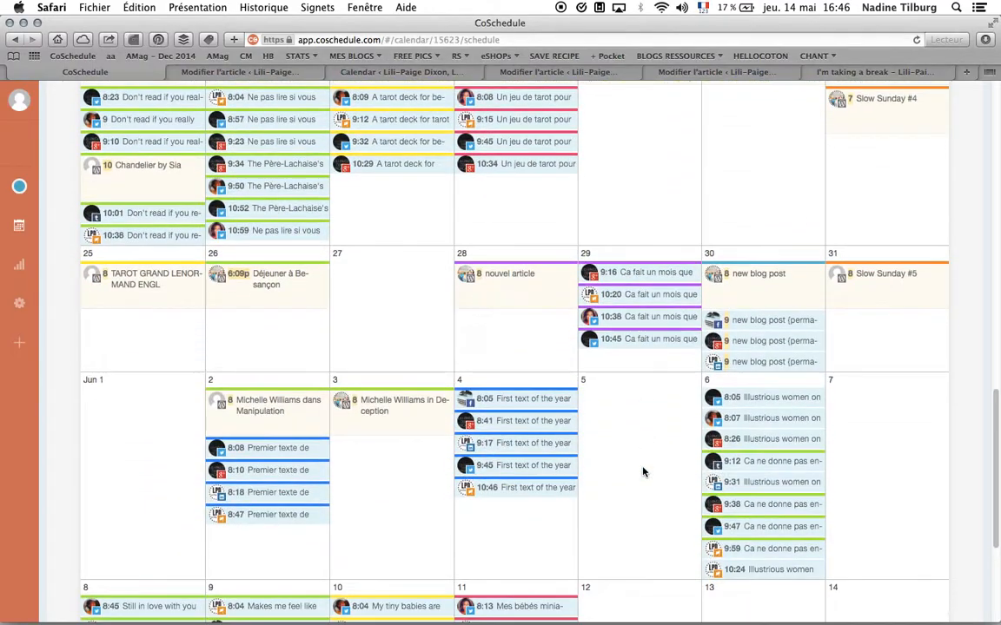
{"action": "scroll", "coordinate": [643, 472], "scroll_direction": "up", "scroll_amount": 6}
{"action": "scroll", "coordinate": [642, 472], "scroll_direction": "down", "scroll_amount": 12}
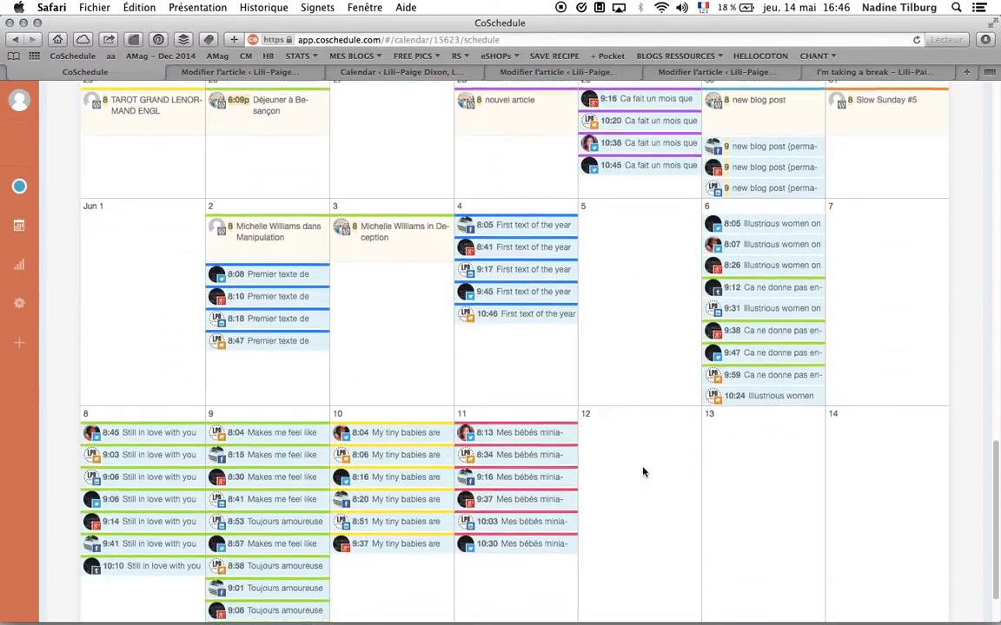
{"action": "scroll", "coordinate": [642, 472], "scroll_direction": "up", "scroll_amount": 4}
{"action": "scroll", "coordinate": [643, 472], "scroll_direction": "down", "scroll_amount": 4}
{"action": "scroll", "coordinate": [643, 471], "scroll_direction": "up", "scroll_amount": 4}
{"action": "scroll", "coordinate": [642, 472], "scroll_direction": "up", "scroll_amount": 4}
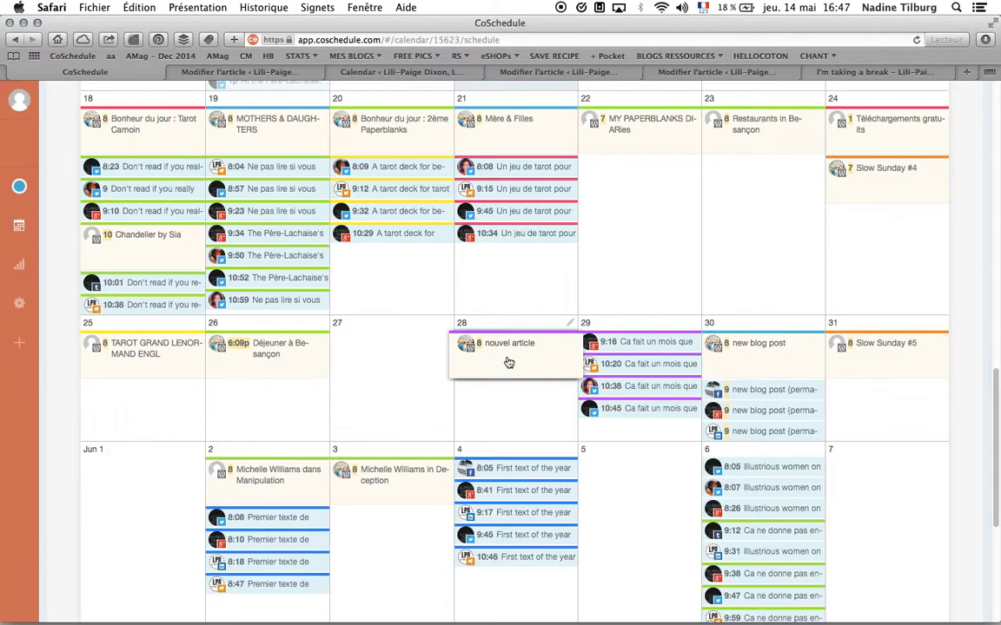
{"action": "scroll", "coordinate": [512, 451], "scroll_direction": "down", "scroll_amount": 2}
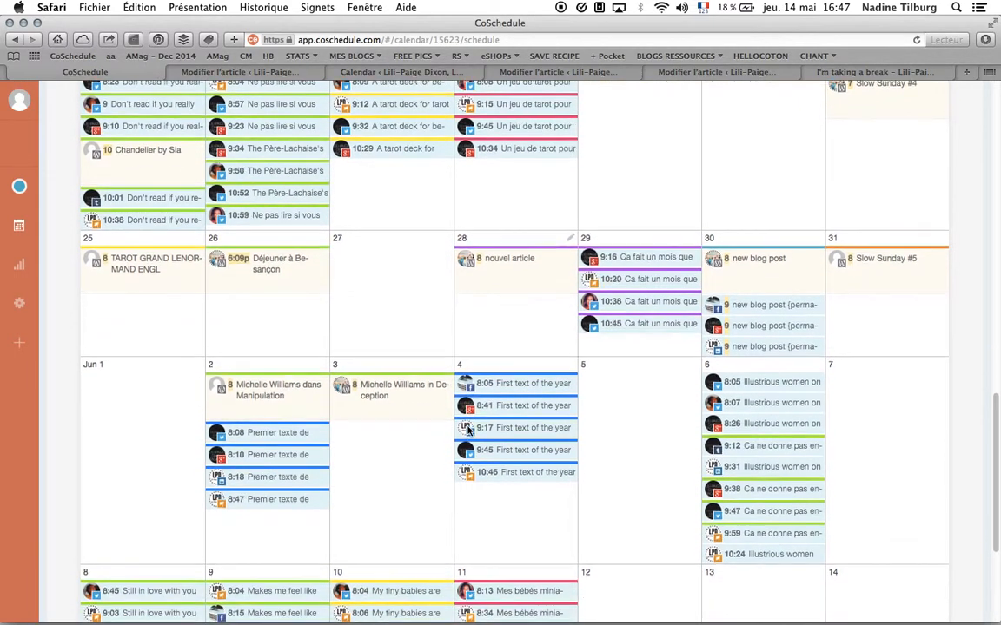
{"action": "scroll", "coordinate": [357, 340], "scroll_direction": "up", "scroll_amount": 1}
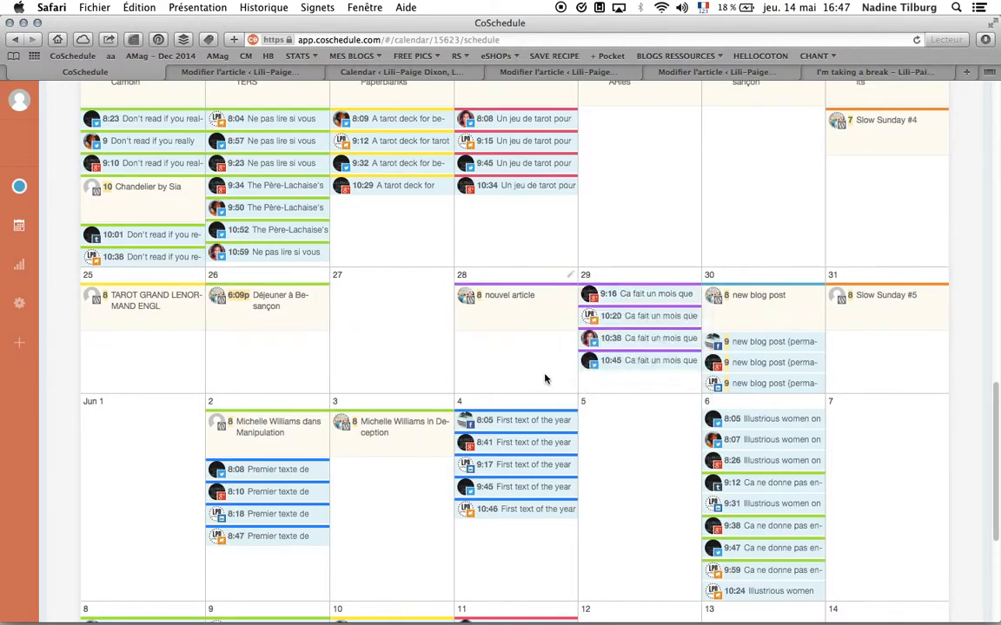
- Reschedule the "nouvel article" post to June 7
{"action": "left_click_drag", "start_coordinate": [469, 309], "coordinate": [566, 445]}
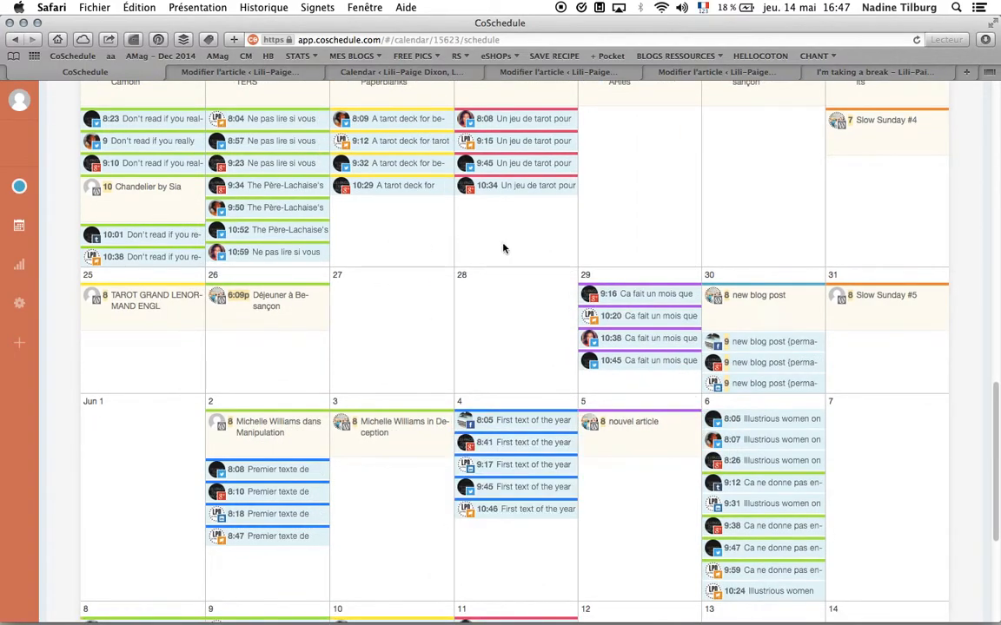
{"action": "left_click_drag", "start_coordinate": [625, 459], "coordinate": [821, 444]}
{"action": "left_click_drag", "start_coordinate": [634, 439], "coordinate": [807, 438]}
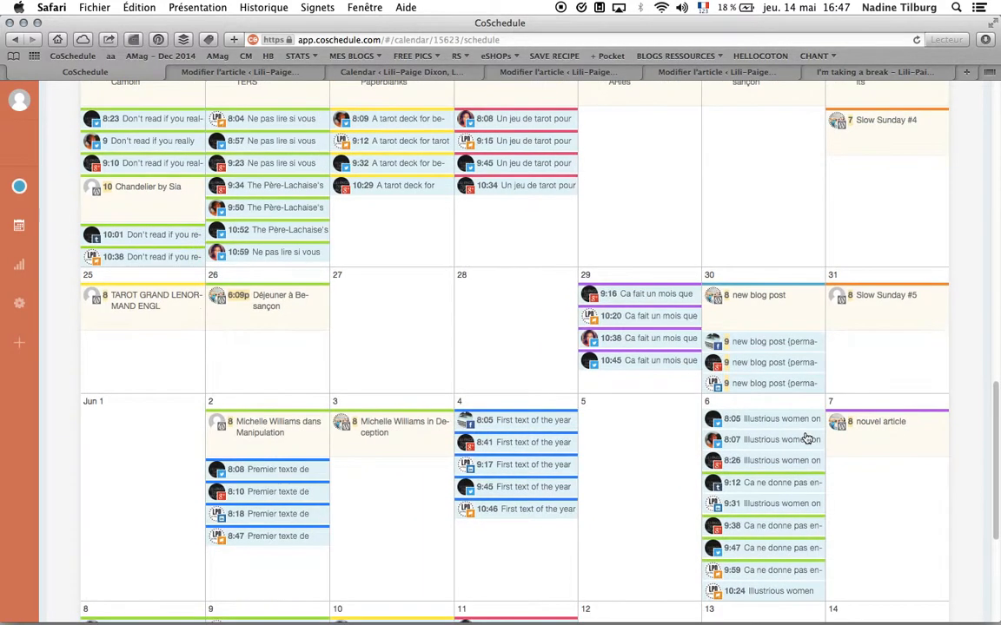
- Open the post's details and launch it in the WordPress editor
{"action": "left_click", "coordinate": [892, 439]}
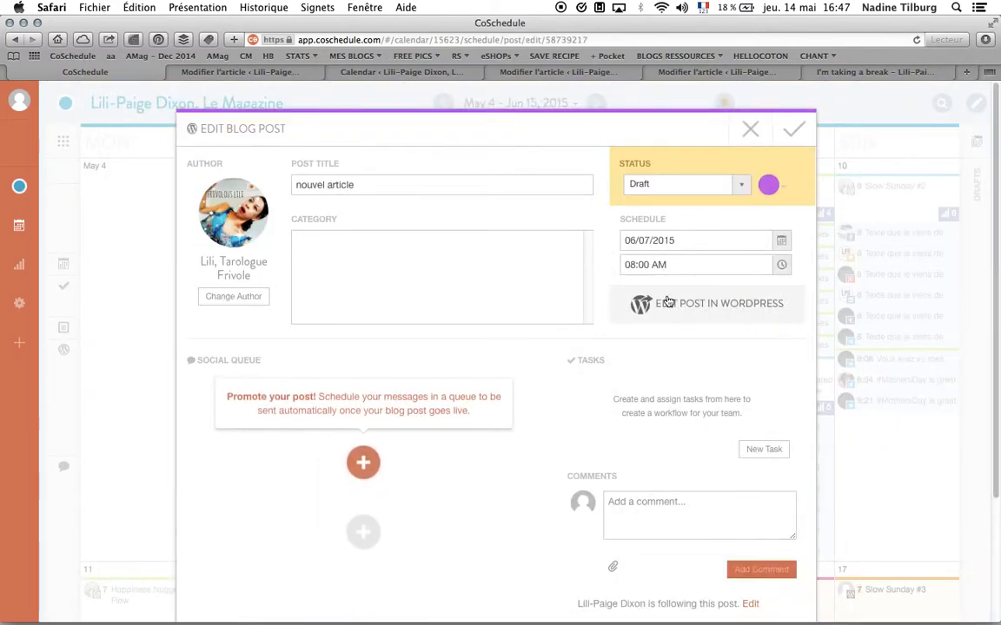
{"action": "left_click", "coordinate": [669, 308]}
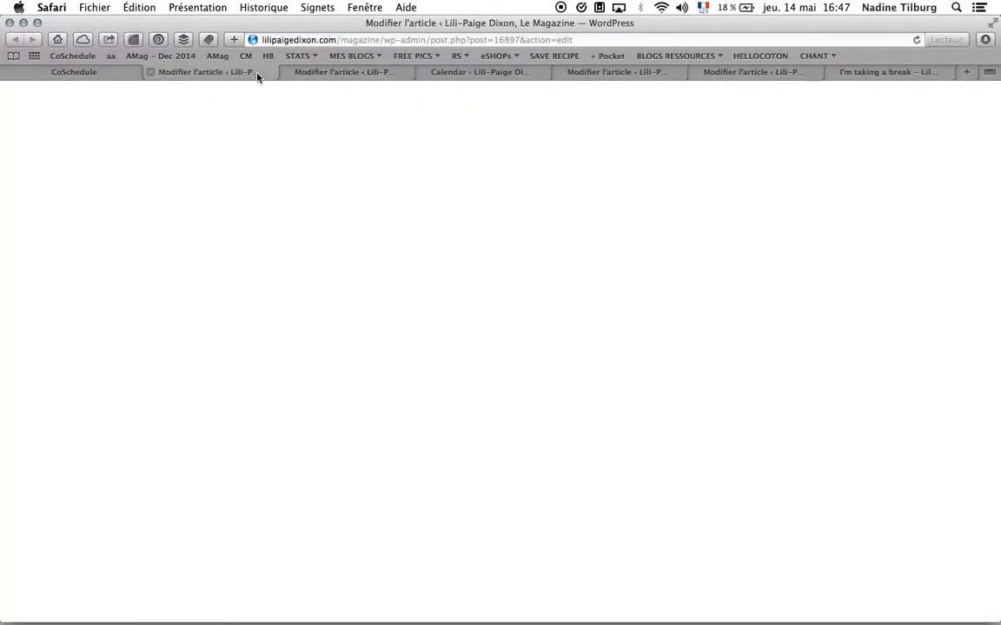
- Return to the CoSchedule tab and review the post's social queue options
{"action": "left_click", "coordinate": [257, 77]}
{"action": "left_click_drag", "start_coordinate": [97, 72], "coordinate": [227, 75]}
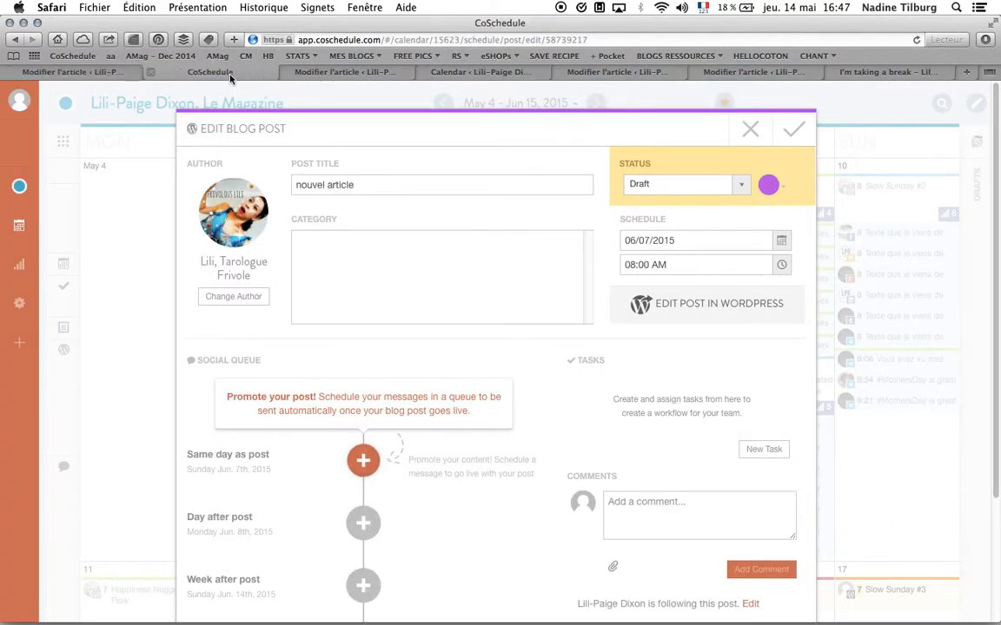
{"action": "scroll", "coordinate": [399, 363], "scroll_direction": "down", "scroll_amount": 3}
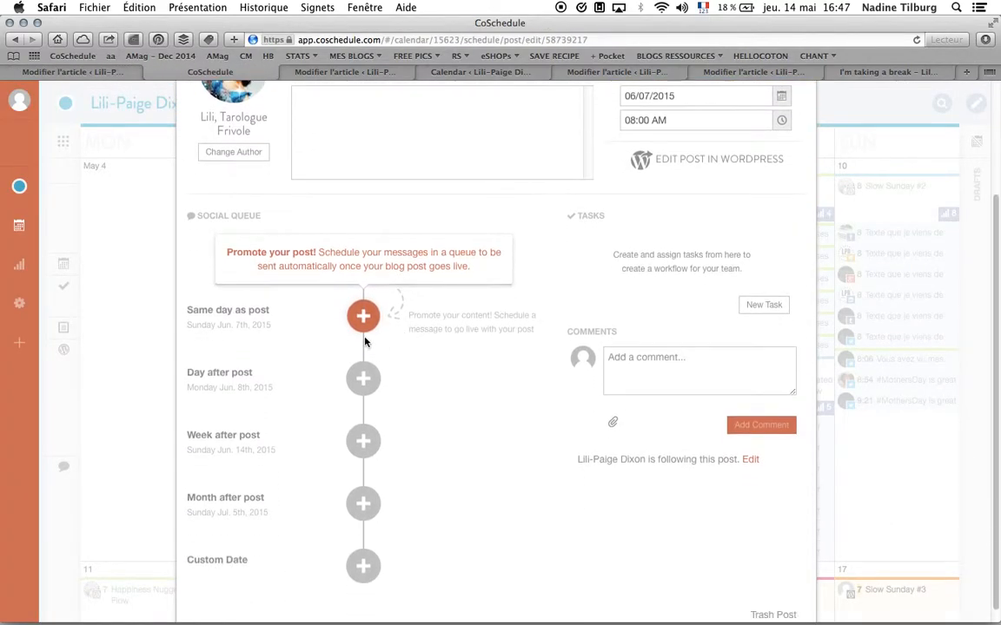
{"action": "scroll", "coordinate": [369, 540], "scroll_direction": "down", "scroll_amount": 1}
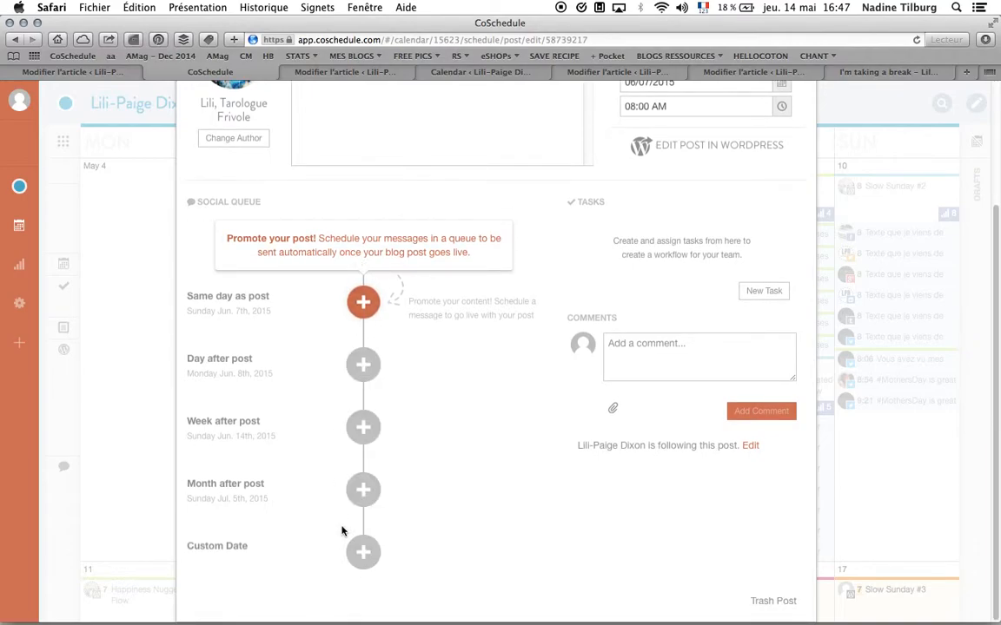
{"action": "scroll", "coordinate": [341, 348], "scroll_direction": "up", "scroll_amount": 4}
{"action": "scroll", "coordinate": [352, 514], "scroll_direction": "down", "scroll_amount": 3}
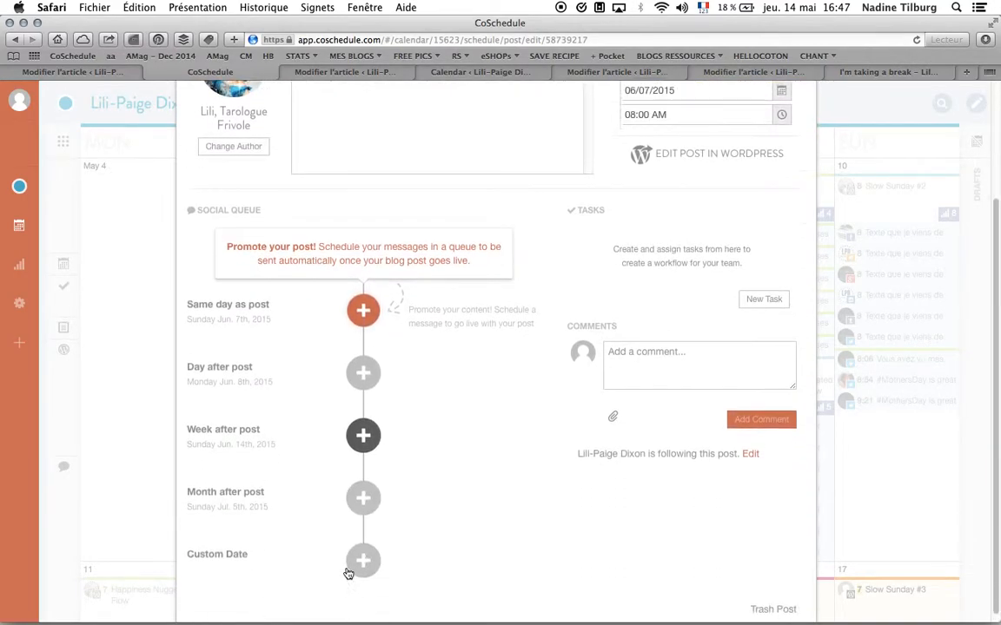
{"action": "scroll", "coordinate": [385, 372], "scroll_direction": "up", "scroll_amount": 4}
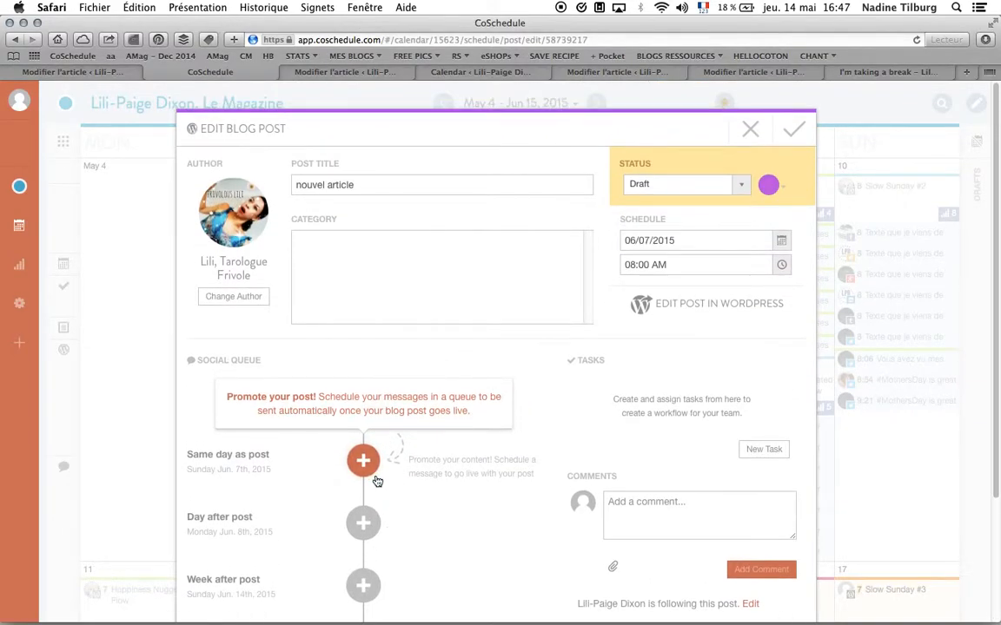
- Switch to the WordPress editor tab and enter placeholder text in the post body
{"action": "left_click", "coordinate": [348, 72]}
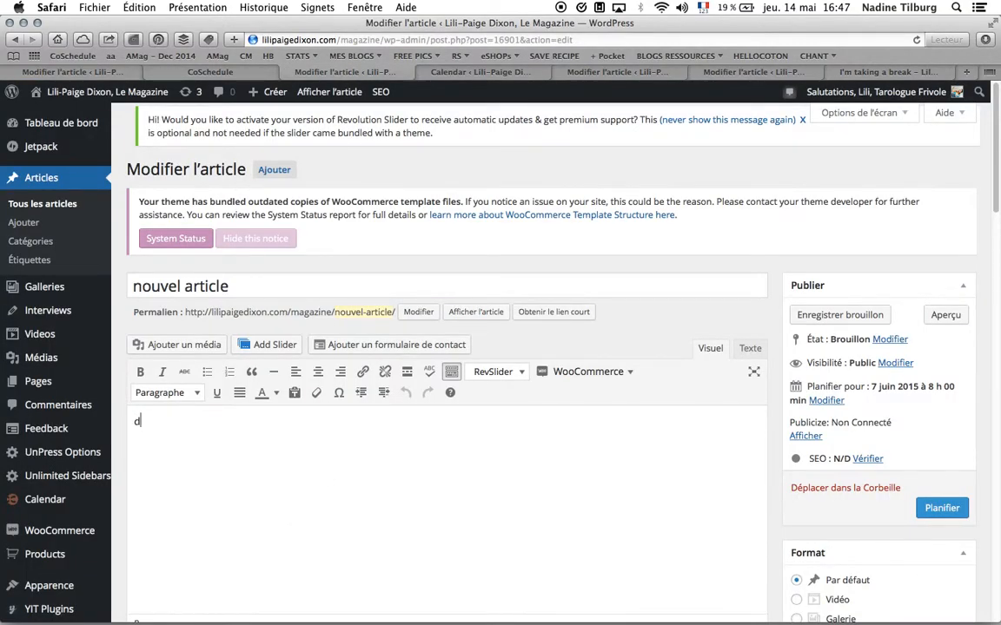
{"action": "type", "text": "fqdsmfljsldfjmsljfsldjf"}
- Start a same-day-as-post social message in the editor's social queue and open the social profile list
{"action": "scroll", "coordinate": [533, 525], "scroll_direction": "down", "scroll_amount": 15}
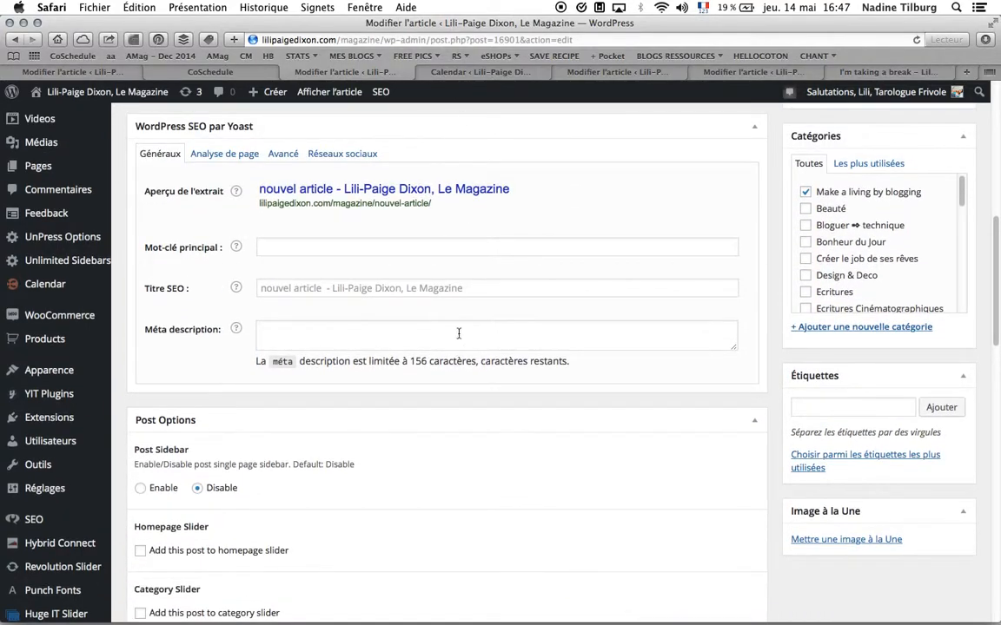
{"action": "scroll", "coordinate": [458, 339], "scroll_direction": "down", "scroll_amount": 10}
{"action": "scroll", "coordinate": [458, 361], "scroll_direction": "down", "scroll_amount": 2}
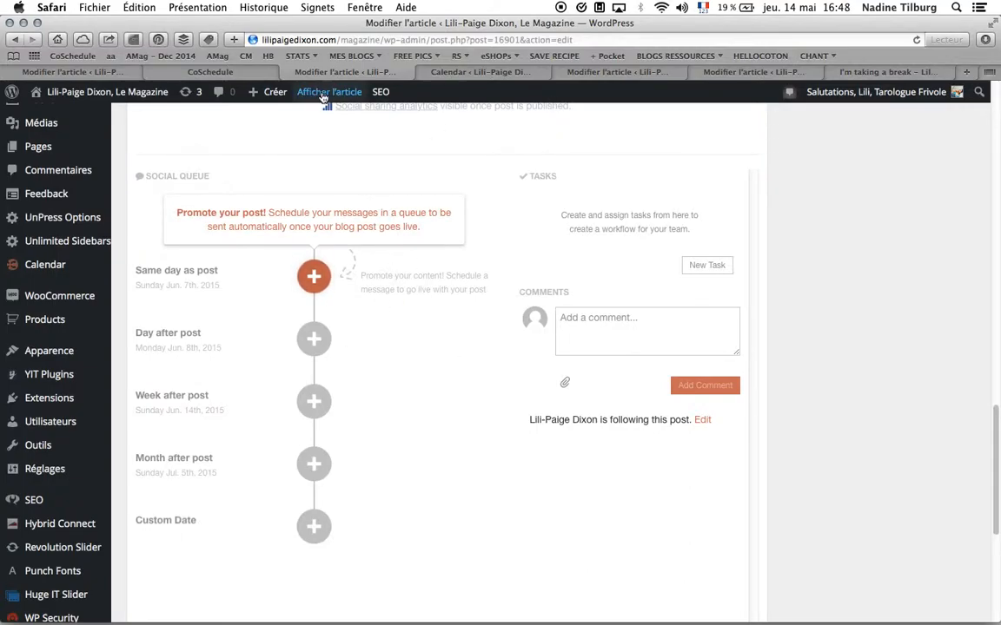
{"action": "left_click", "coordinate": [320, 285]}
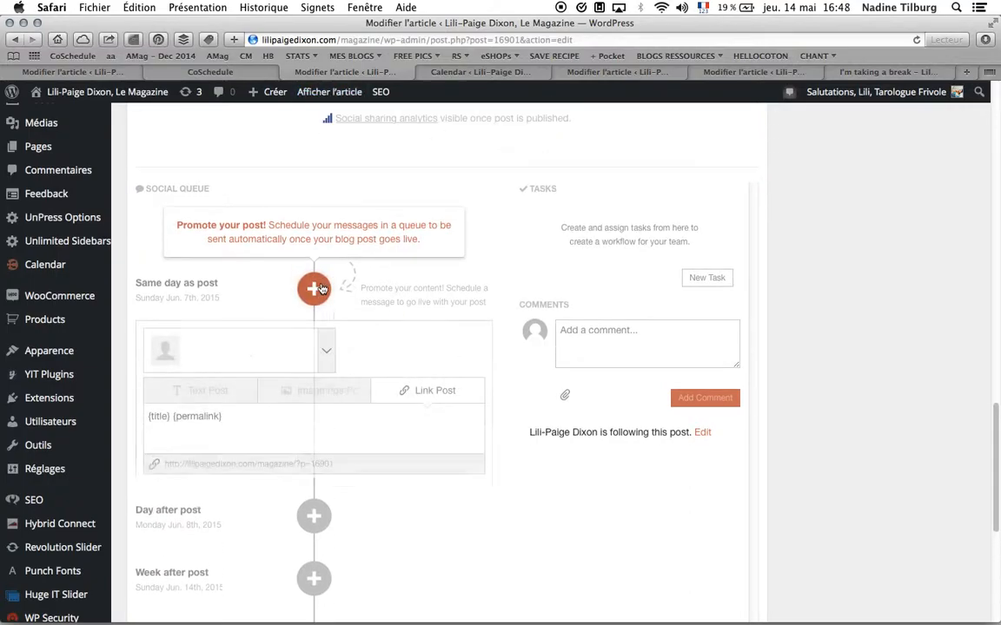
{"action": "left_click", "coordinate": [271, 347]}
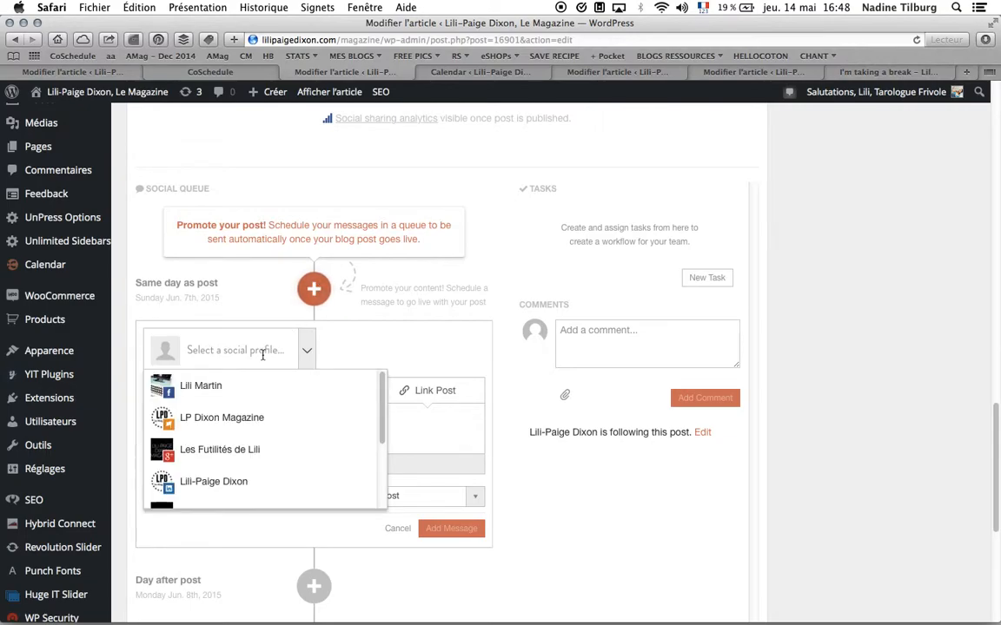
{"action": "left_click", "coordinate": [263, 355]}
{"action": "scroll", "coordinate": [104, 382], "scroll_direction": "down", "scroll_amount": 5}
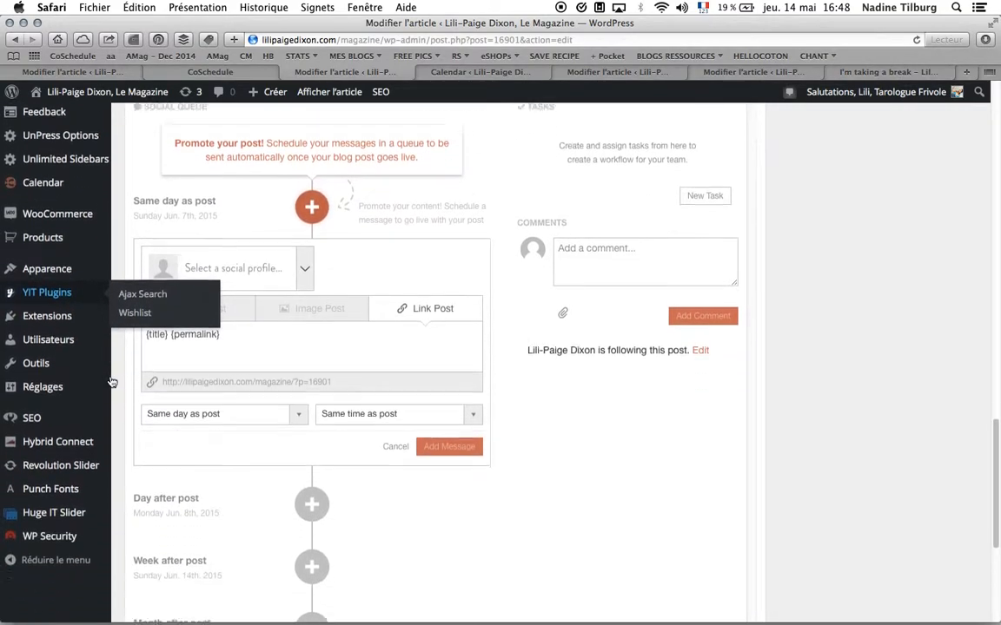
{"action": "scroll", "coordinate": [89, 540], "scroll_direction": "down", "scroll_amount": 3}
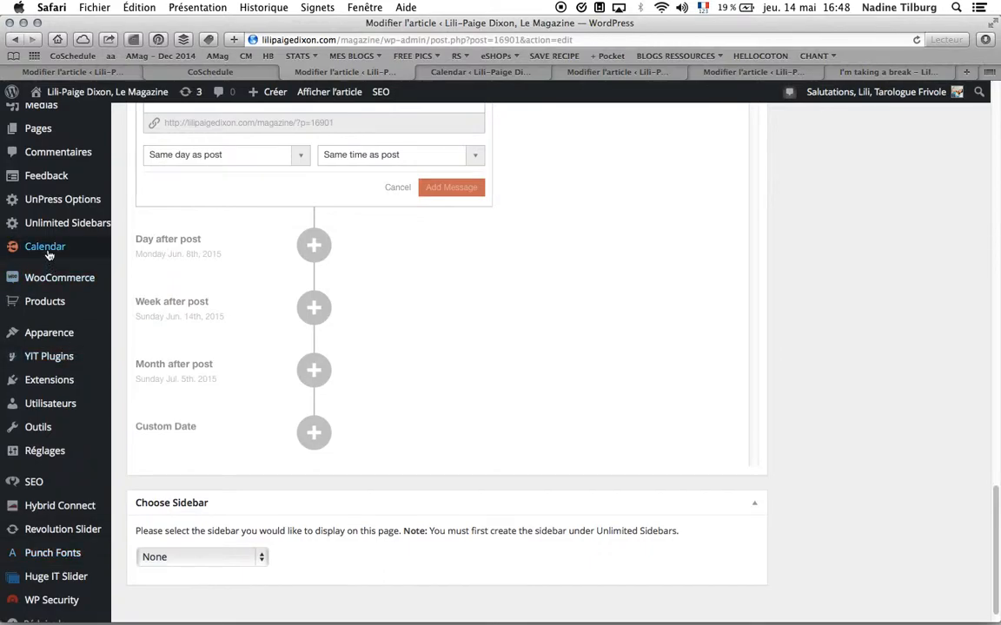
{"action": "mouse_move", "coordinate": [50, 254]}
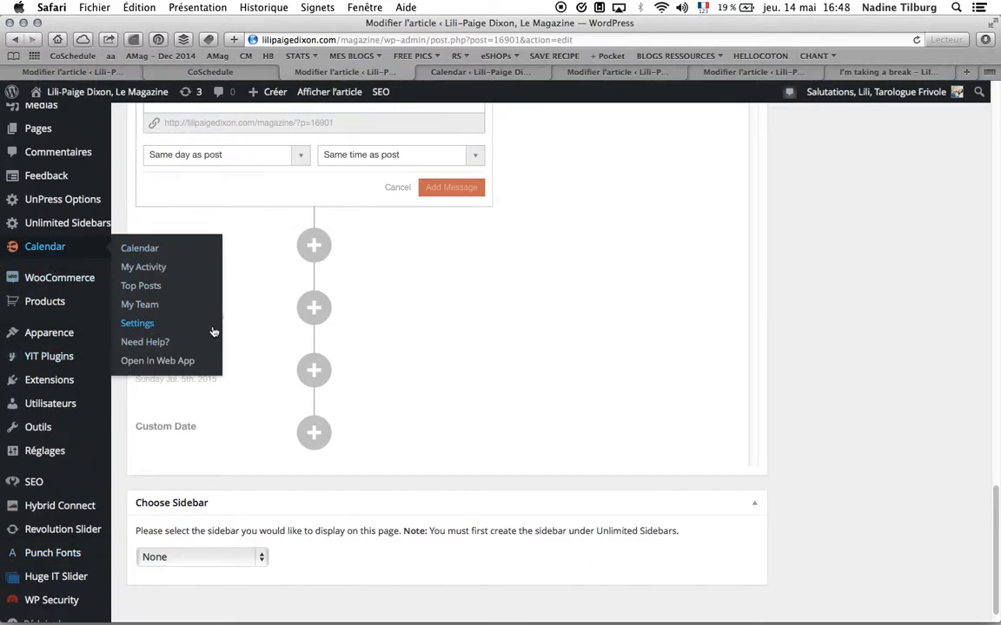
{"action": "scroll", "coordinate": [261, 292], "scroll_direction": "up", "scroll_amount": 4}
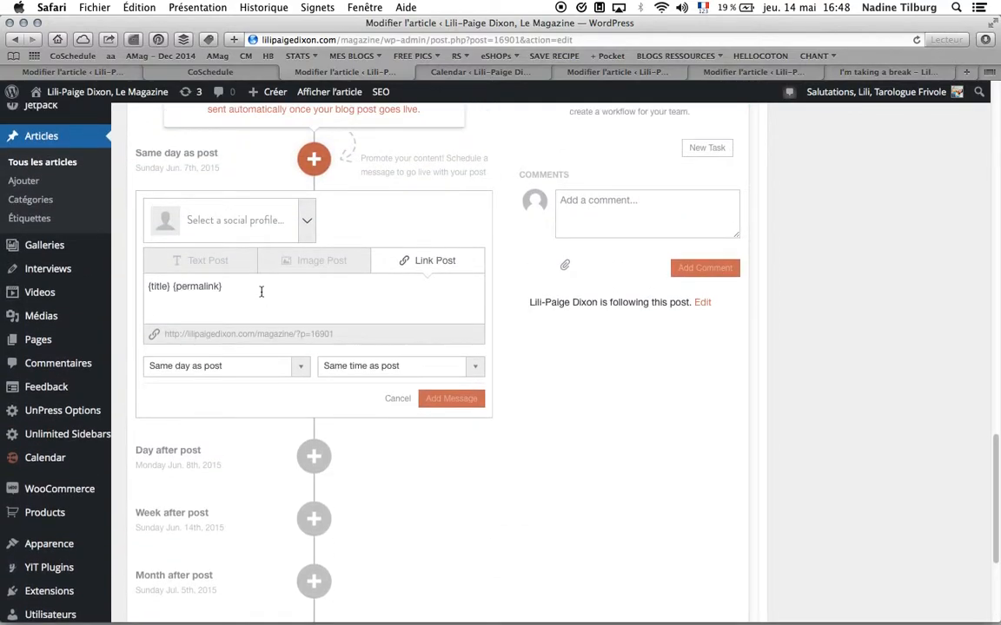
- Choose the LP Dixon Magazine and Les Futilités de Lili profiles and append "dsdfsdsfsd" to the message text
{"action": "scroll", "coordinate": [261, 292], "scroll_direction": "up", "scroll_amount": 1}
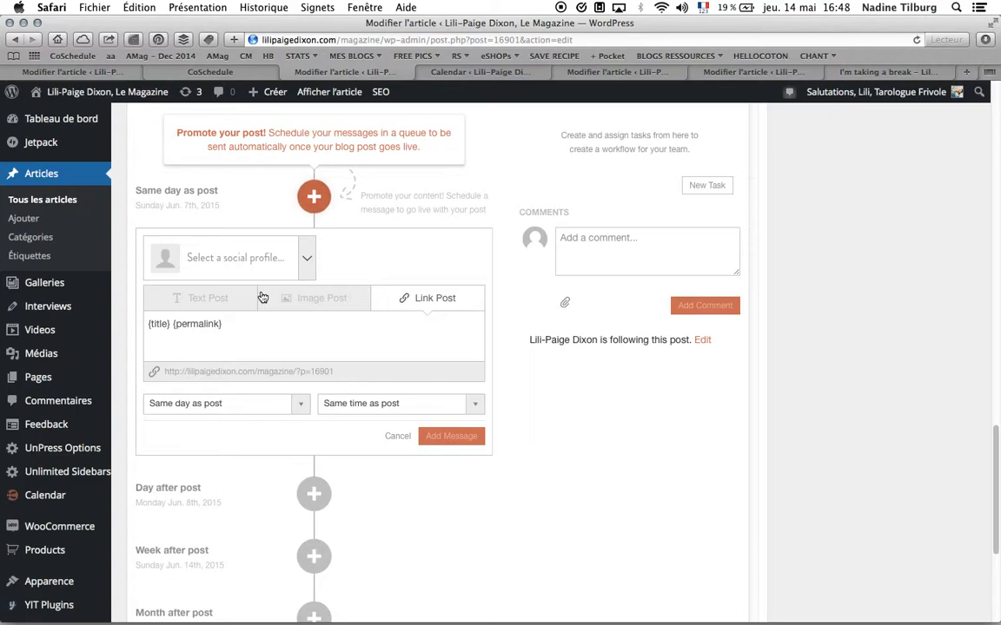
{"action": "left_click", "coordinate": [257, 262]}
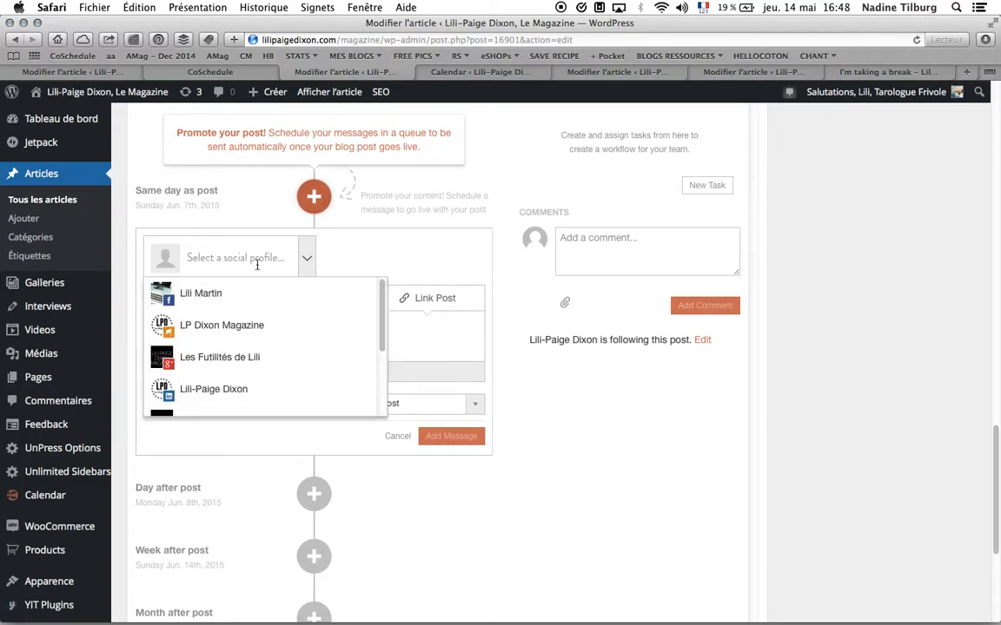
{"action": "left_click", "coordinate": [250, 325]}
{"action": "left_click", "coordinate": [249, 326]}
{"action": "left_click", "coordinate": [423, 350]}
{"action": "type", "text": "dsdfsdsfsd"}
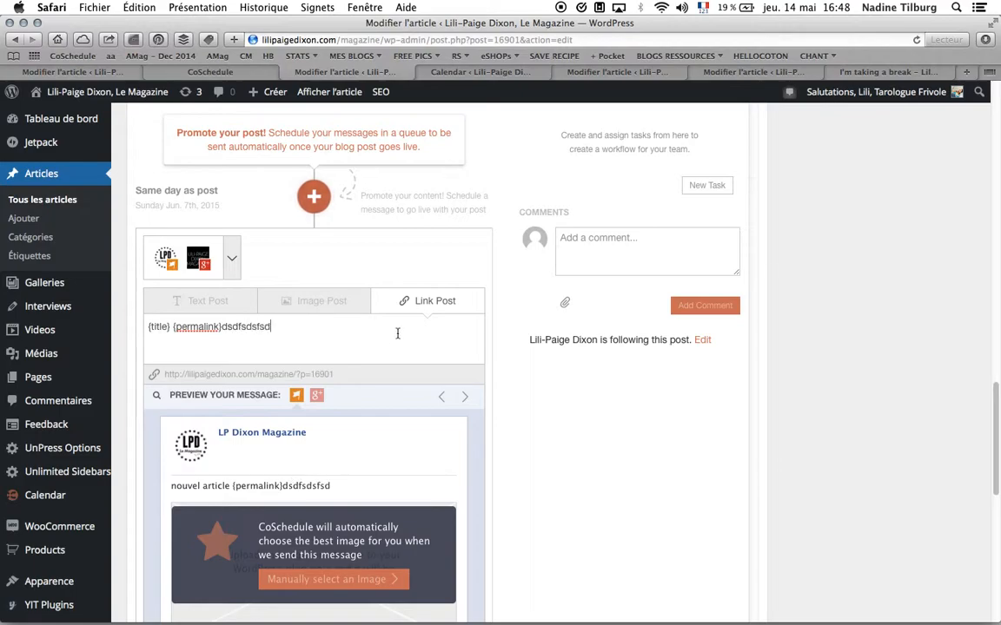
- Switch the social message type to Image Post
{"action": "left_click", "coordinate": [304, 304]}
{"action": "left_click", "coordinate": [192, 302]}
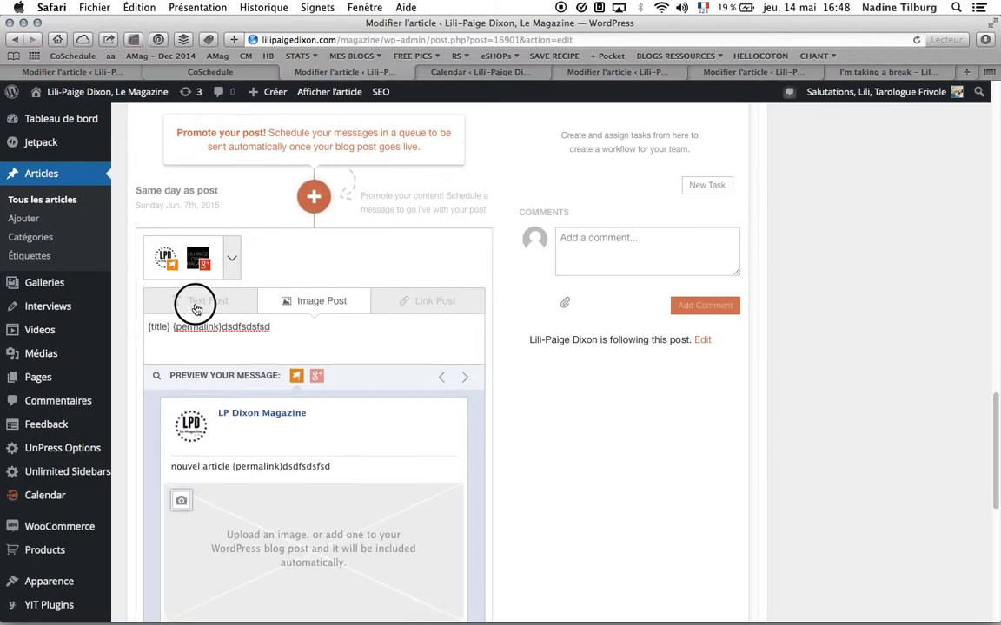
{"action": "left_click", "coordinate": [325, 306]}
{"action": "scroll", "coordinate": [329, 360], "scroll_direction": "down", "scroll_amount": 4}
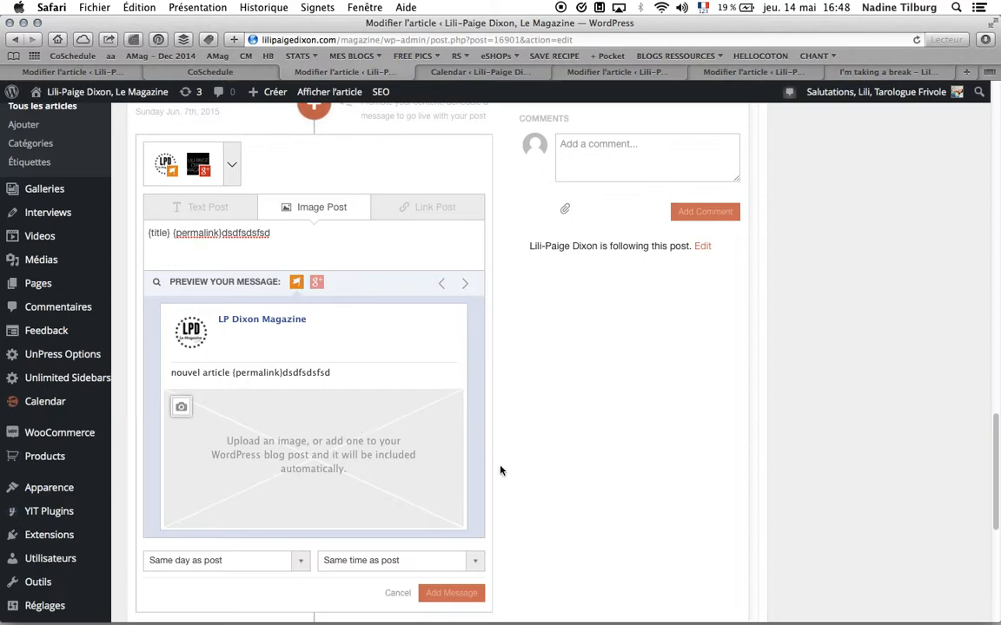
{"action": "scroll", "coordinate": [500, 470], "scroll_direction": "down", "scroll_amount": 5}
{"action": "scroll", "coordinate": [454, 462], "scroll_direction": "up", "scroll_amount": 3}
{"action": "scroll", "coordinate": [417, 417], "scroll_direction": "down", "scroll_amount": 3}
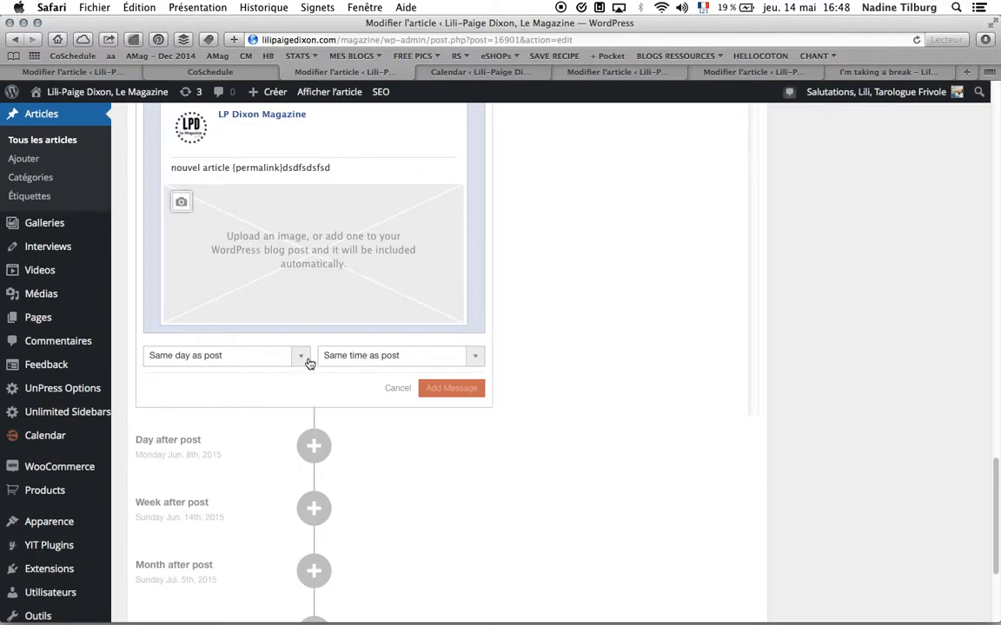
- Add the message keeping it same day and same time as the post
{"action": "left_click", "coordinate": [418, 357]}
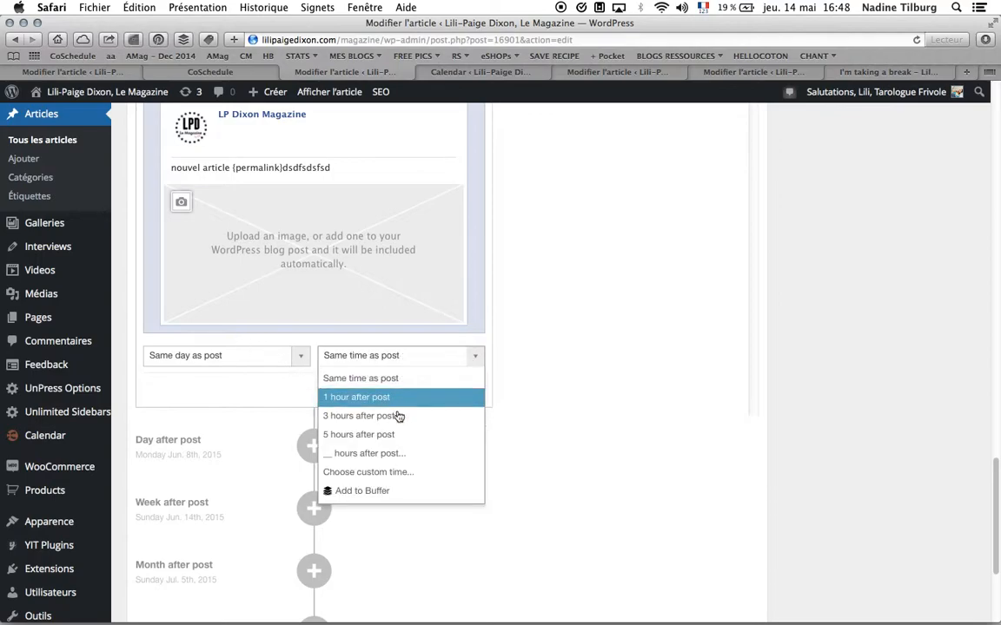
{"action": "left_click", "coordinate": [559, 431]}
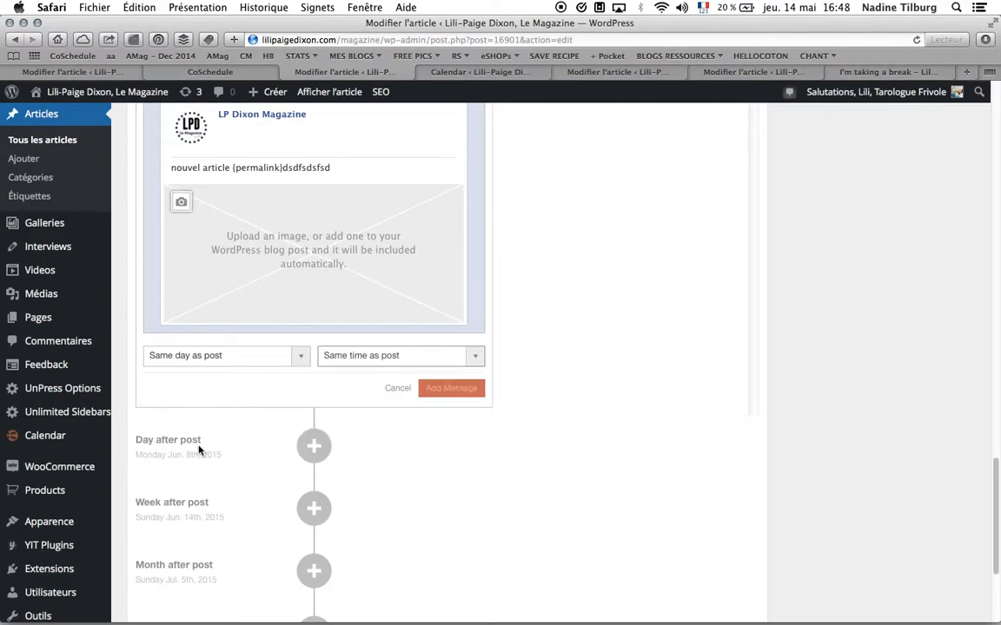
{"action": "left_click", "coordinate": [443, 392]}
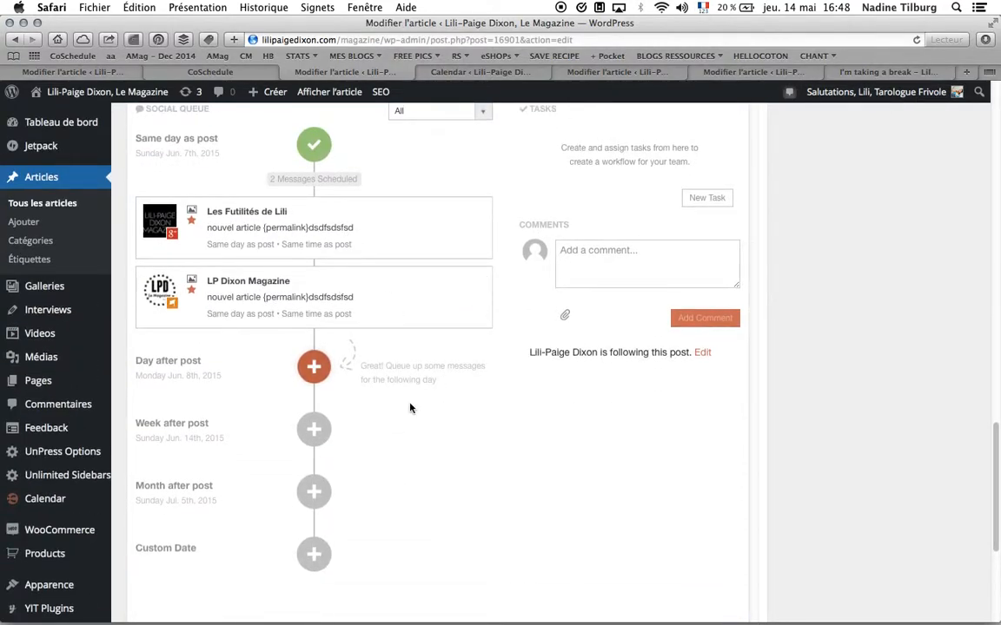
- Open the Les Futilités de Lili message to review its scheduling, then cancel the edit
{"action": "scroll", "coordinate": [447, 280], "scroll_direction": "down", "scroll_amount": 1}
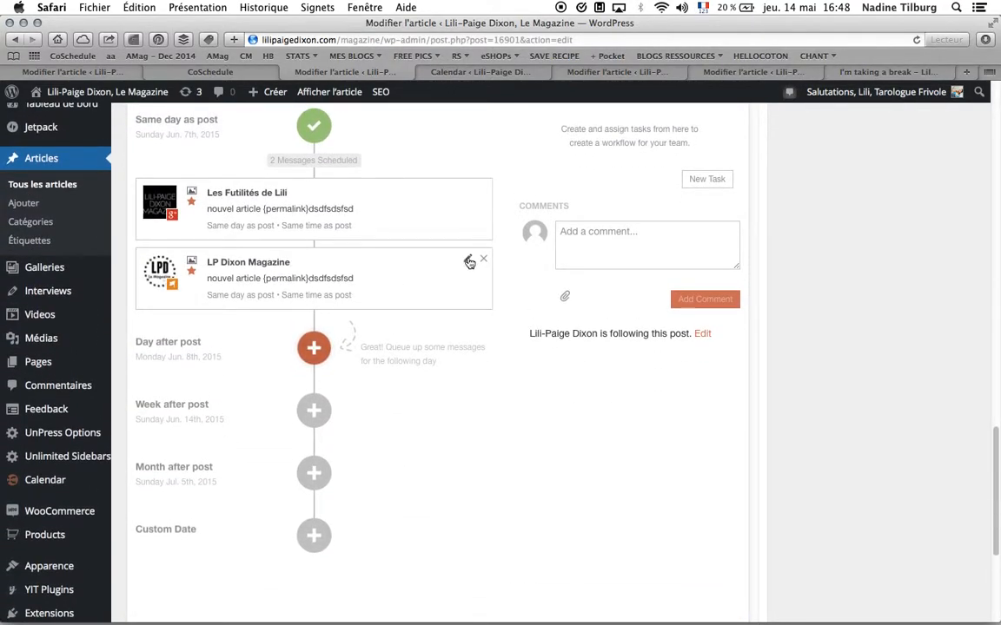
{"action": "left_click", "coordinate": [467, 192]}
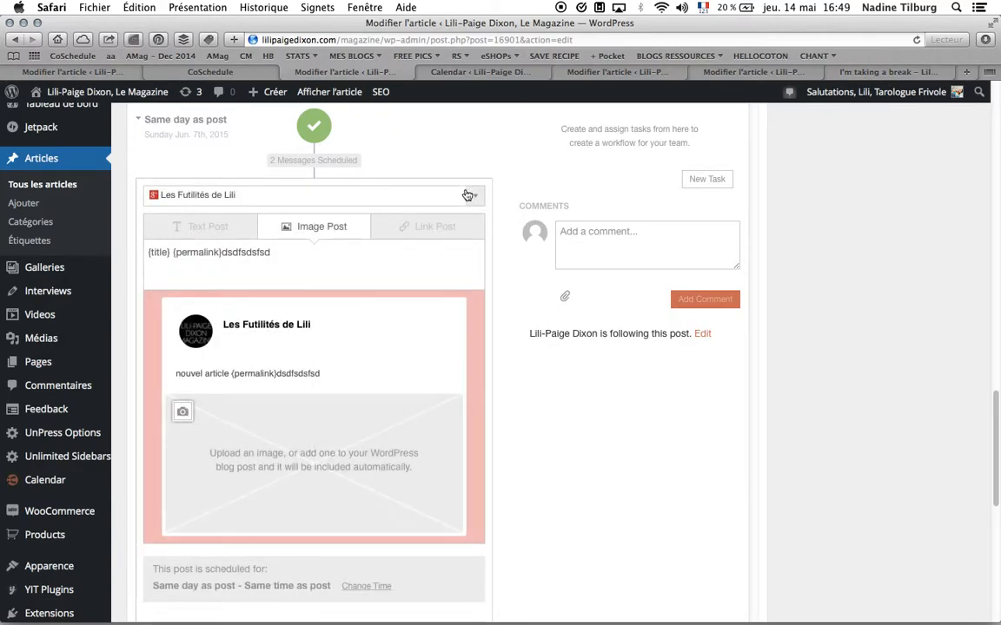
{"action": "scroll", "coordinate": [476, 333], "scroll_direction": "down", "scroll_amount": 5}
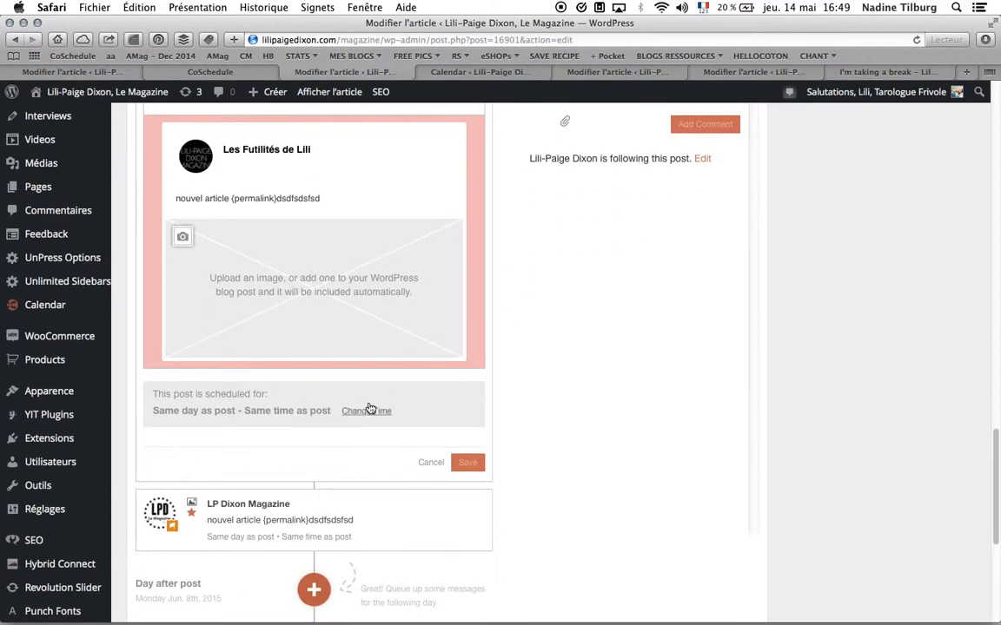
{"action": "left_click", "coordinate": [429, 469]}
{"action": "scroll", "coordinate": [424, 352], "scroll_direction": "up", "scroll_amount": 3}
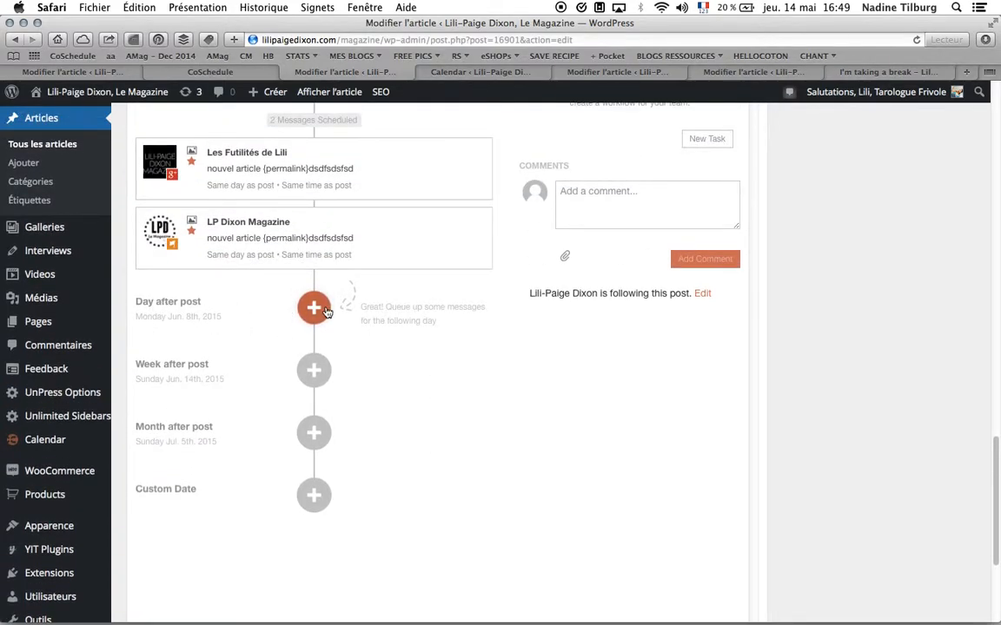
{"action": "left_click", "coordinate": [314, 309]}
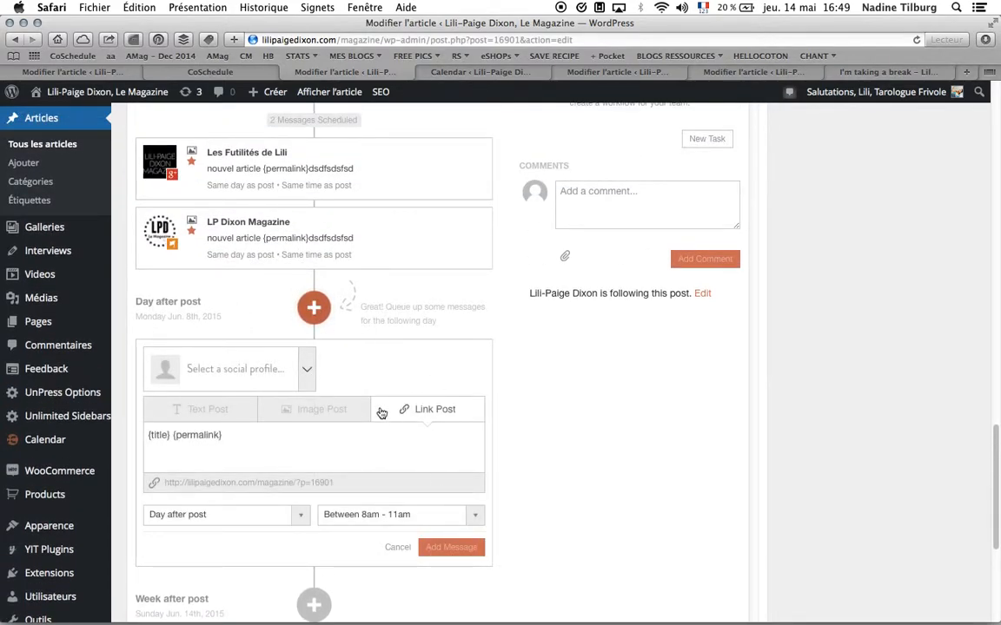
{"action": "left_click", "coordinate": [397, 547]}
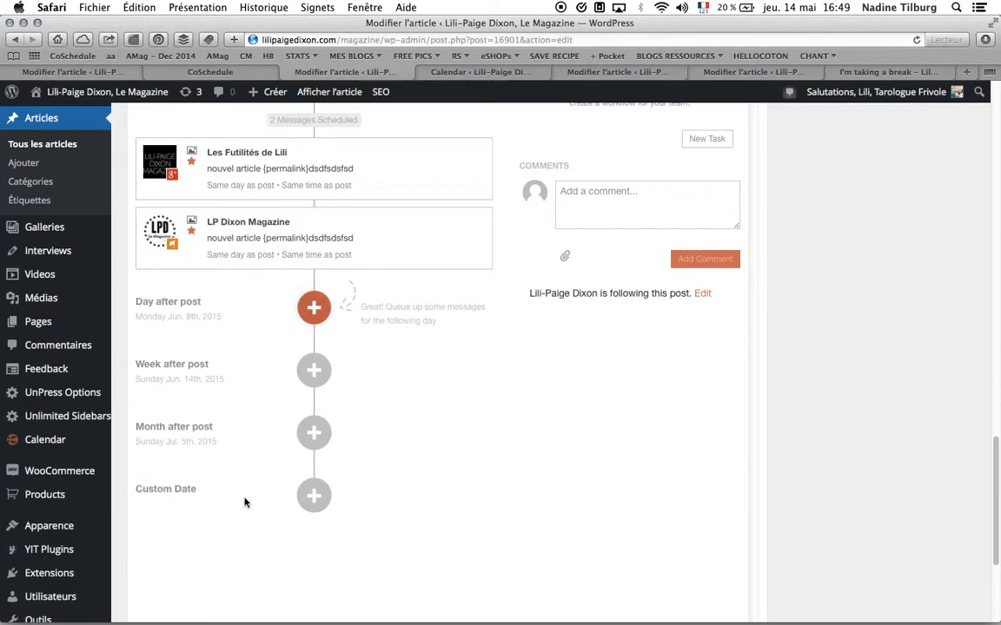
- Start a Custom Date social message set to 80 days after post, between 11am and 3pm
{"action": "left_click", "coordinate": [314, 497]}
{"action": "scroll", "coordinate": [326, 487], "scroll_direction": "down", "scroll_amount": 5}
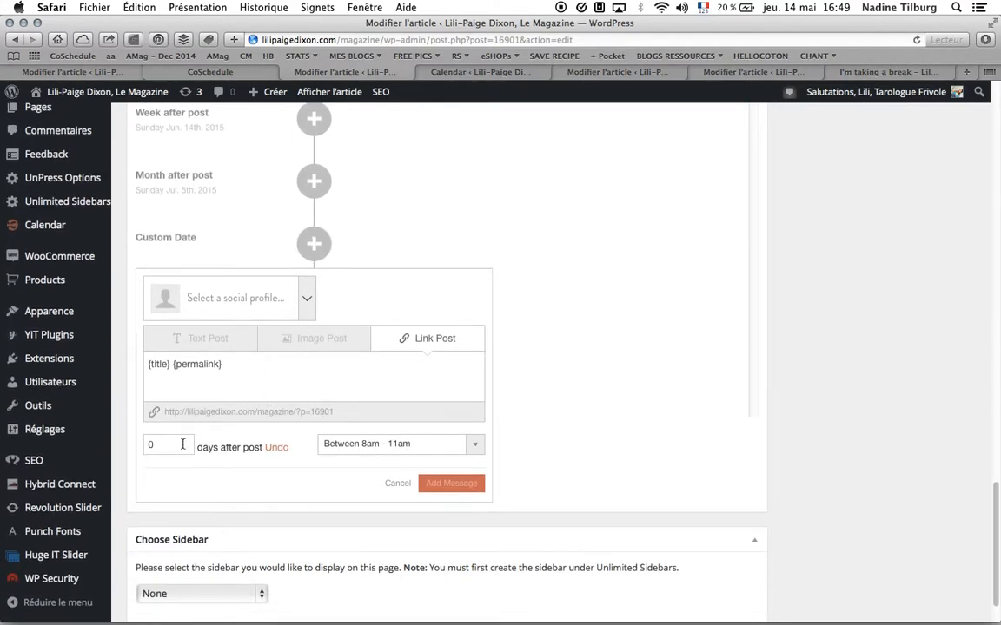
{"action": "left_click", "coordinate": [153, 443]}
{"action": "scroll", "coordinate": [325, 549], "scroll_direction": "down", "scroll_amount": 10}
{"action": "scroll", "coordinate": [324, 549], "scroll_direction": "down", "scroll_amount": 10}
{"action": "scroll", "coordinate": [324, 549], "scroll_direction": "up", "scroll_amount": 1}
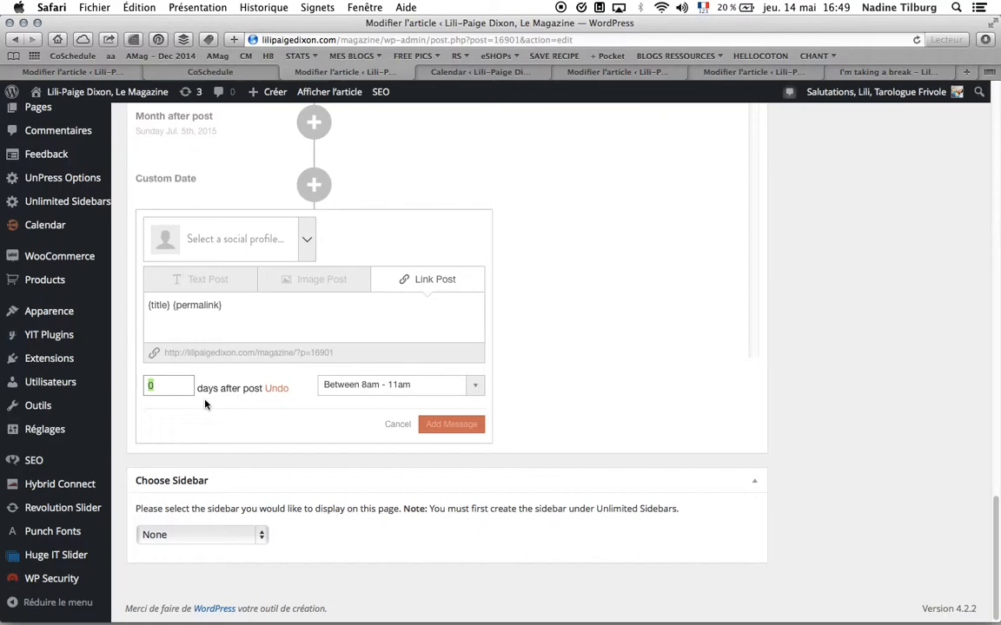
{"action": "type", "text": "14"}
{"action": "left_click", "coordinate": [431, 390]}
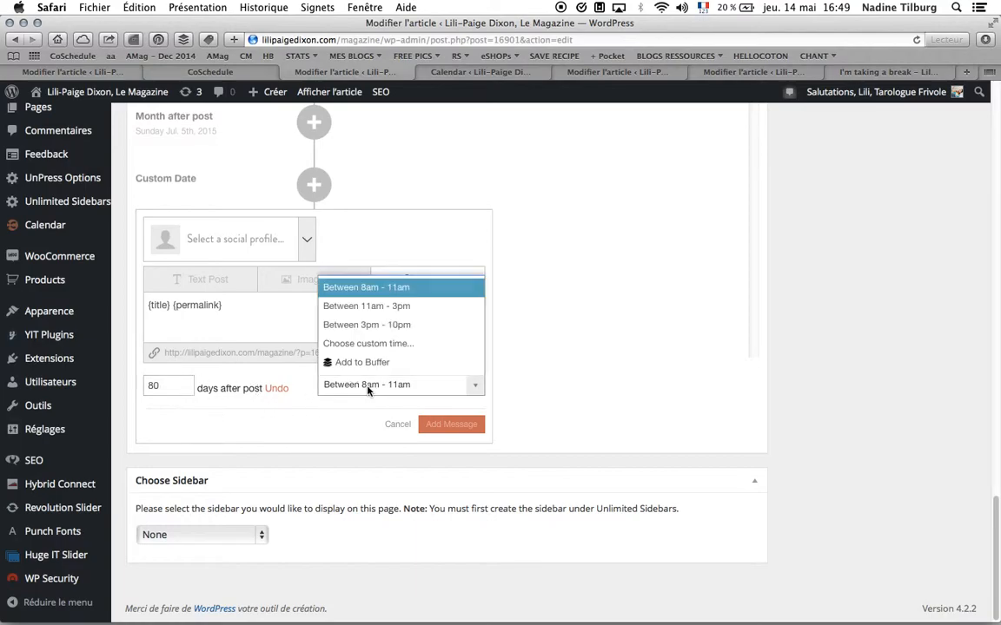
{"action": "left_click", "coordinate": [369, 307]}
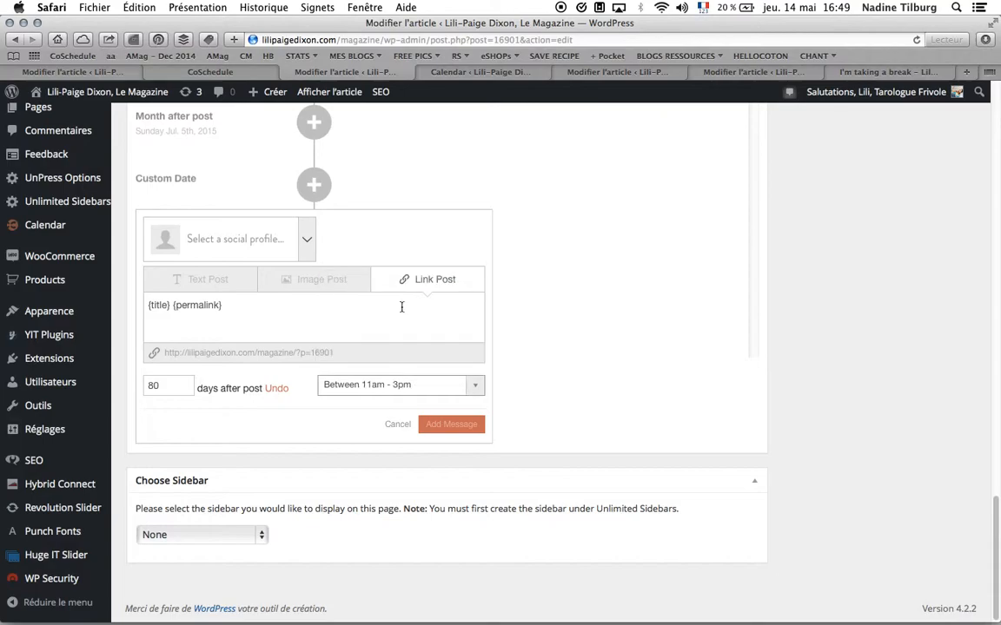
- Append "JKLJDMSLJMSLDF" to the message text and switch it to an Image Post
{"action": "left_click", "coordinate": [314, 312]}
{"action": "type", "text": "JKLJDMSLJMSLDF"}
{"action": "left_click", "coordinate": [314, 285]}
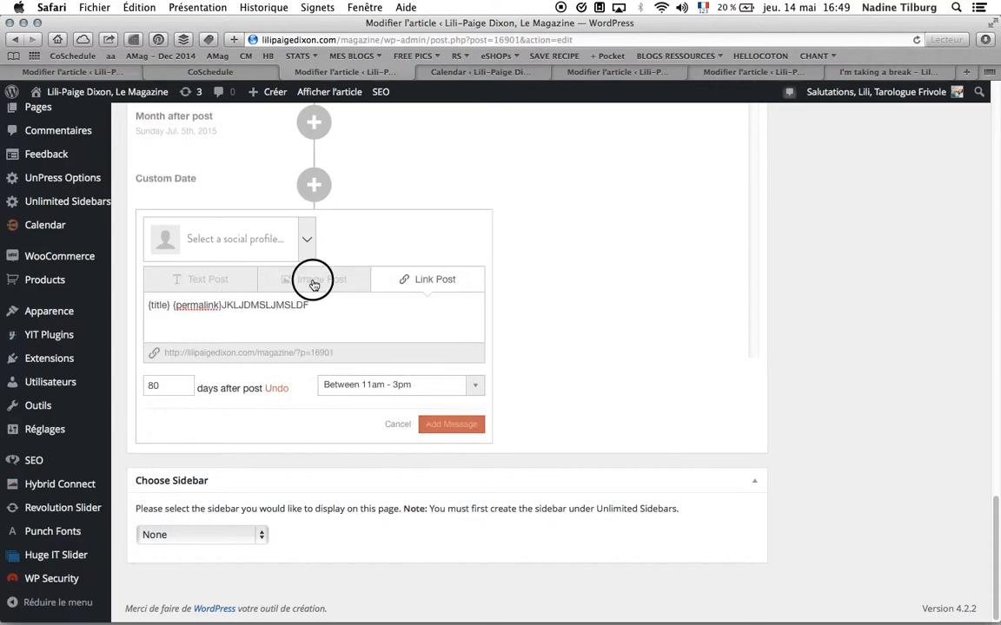
- Choose the Lili Martin and LP Dixon Magazine profiles and add the message to the queue
{"action": "left_click", "coordinate": [188, 271]}
{"action": "left_click", "coordinate": [244, 285]}
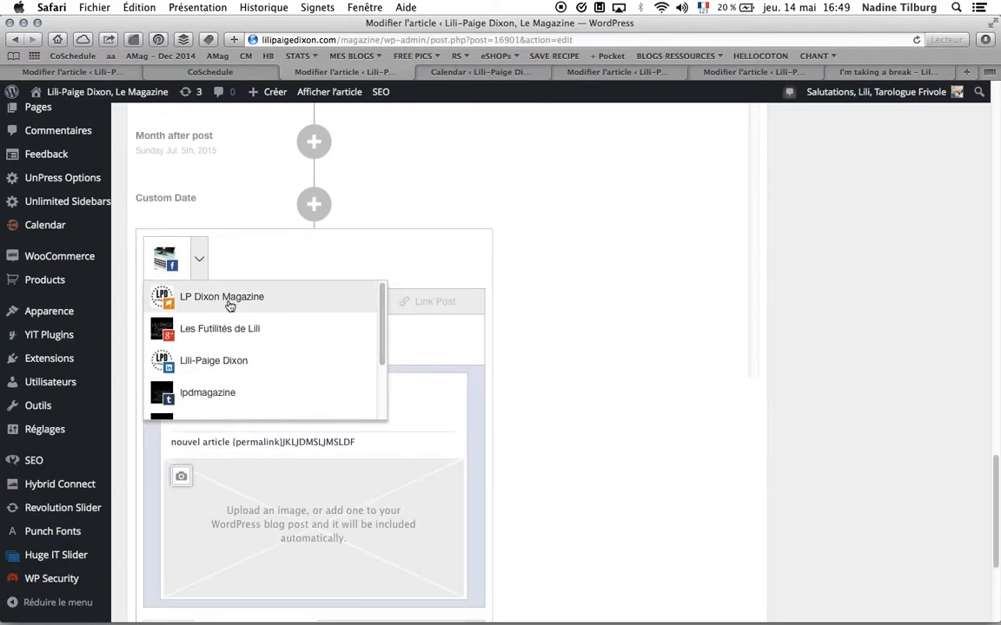
{"action": "left_click", "coordinate": [229, 301]}
{"action": "left_click", "coordinate": [710, 439]}
{"action": "scroll", "coordinate": [682, 455], "scroll_direction": "down", "scroll_amount": 5}
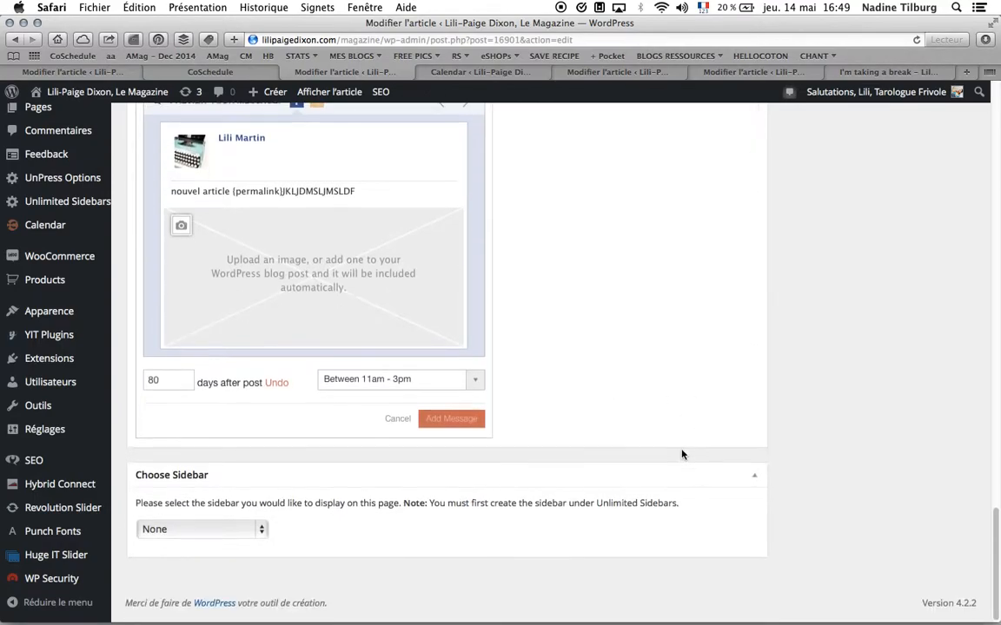
{"action": "left_click", "coordinate": [458, 424]}
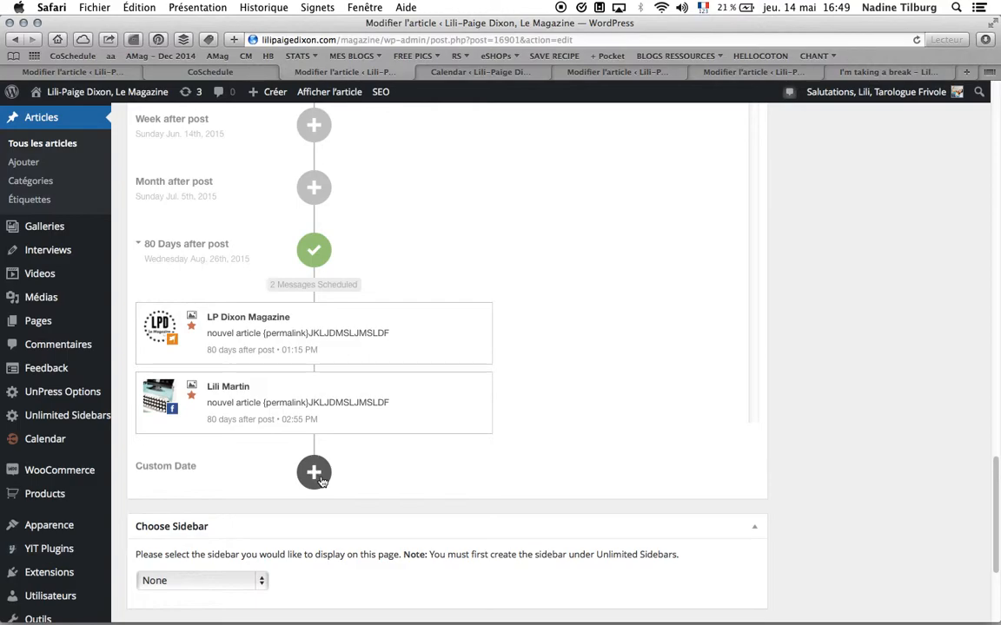
- Collapse the Publier box in the post editor
{"action": "scroll", "coordinate": [424, 462], "scroll_direction": "down", "scroll_amount": 2}
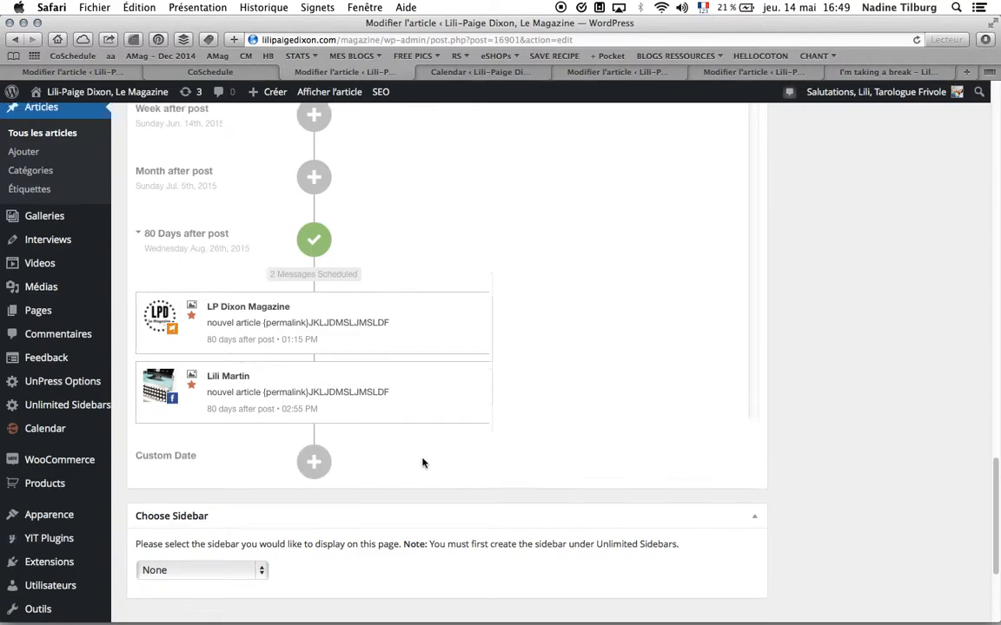
{"action": "scroll", "coordinate": [424, 462], "scroll_direction": "down", "scroll_amount": 1}
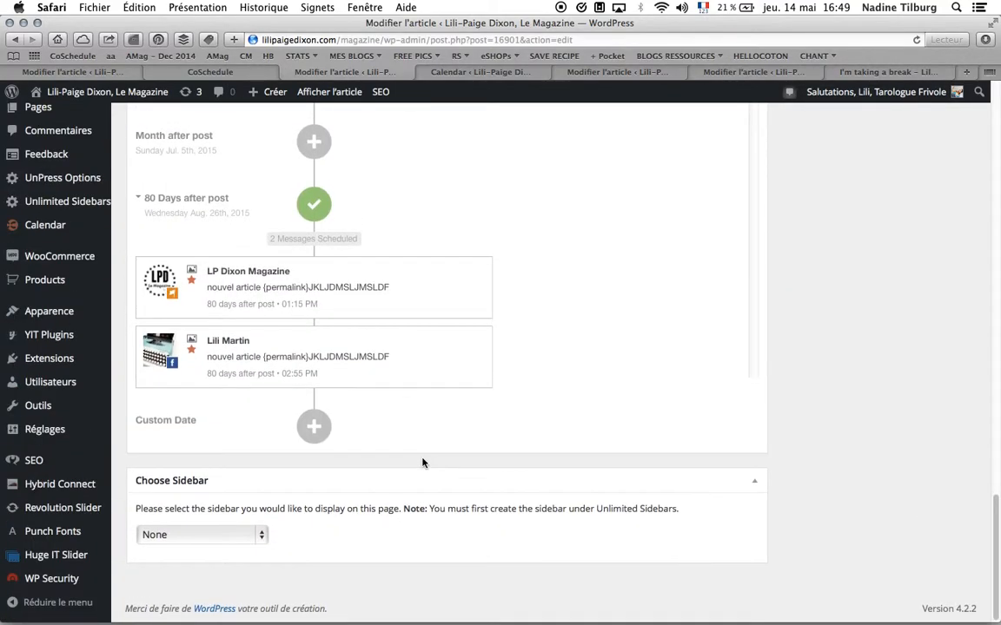
{"action": "scroll", "coordinate": [745, 357], "scroll_direction": "up", "scroll_amount": 15}
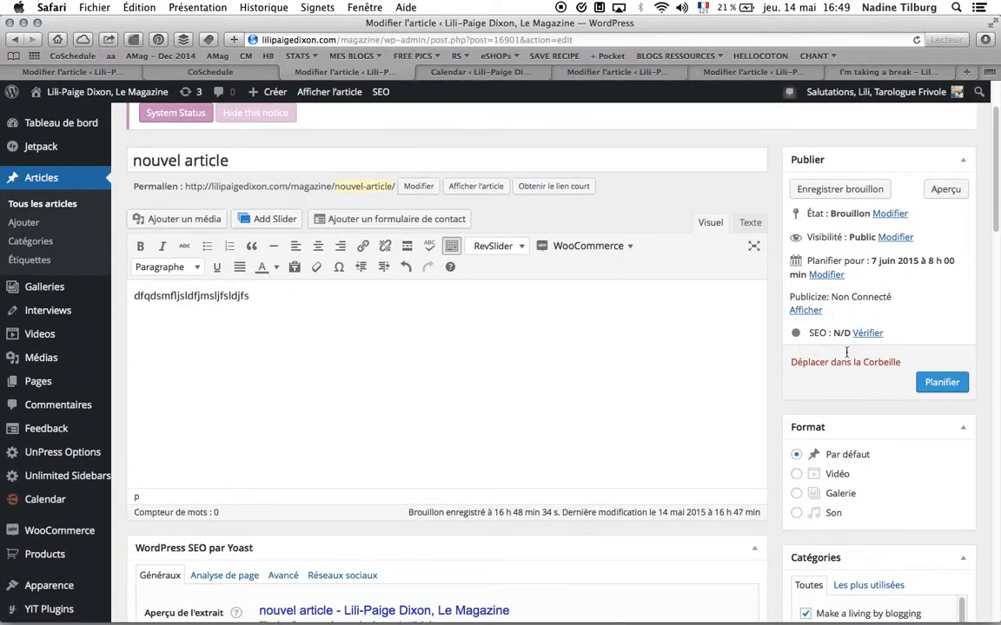
{"action": "left_click", "coordinate": [817, 162]}
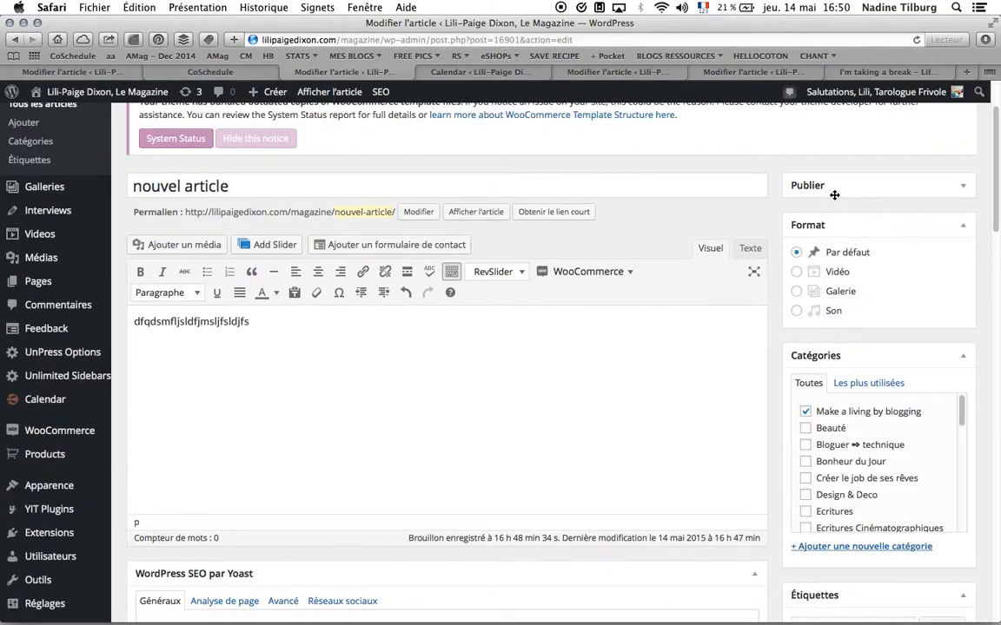
- Switch to the CoSchedule tab and close the Edit Blog Post dialog
{"action": "scroll", "coordinate": [794, 363], "scroll_direction": "down", "scroll_amount": 5}
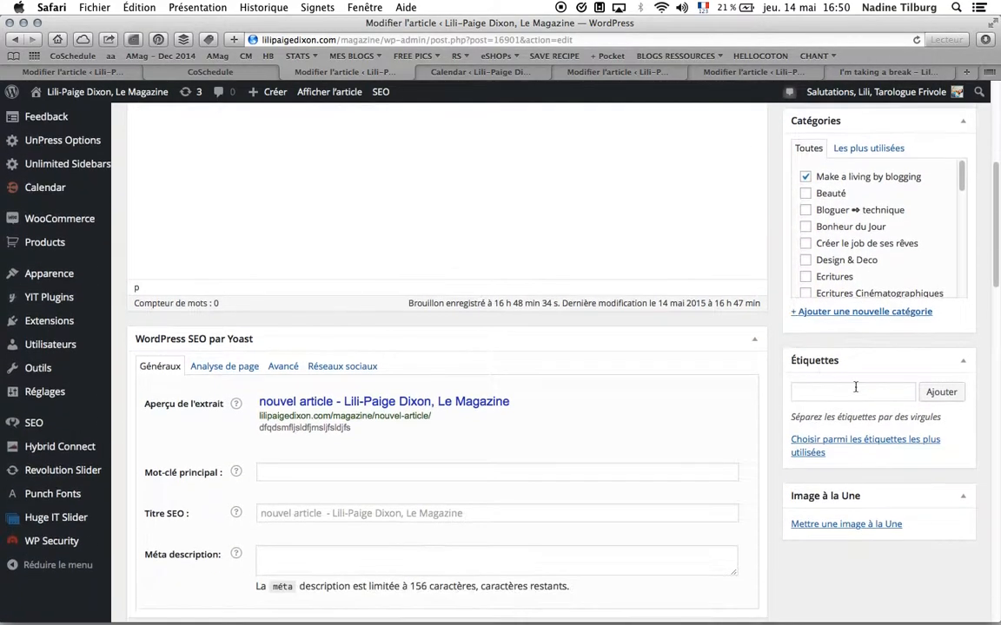
{"action": "scroll", "coordinate": [831, 560], "scroll_direction": "down", "scroll_amount": 3}
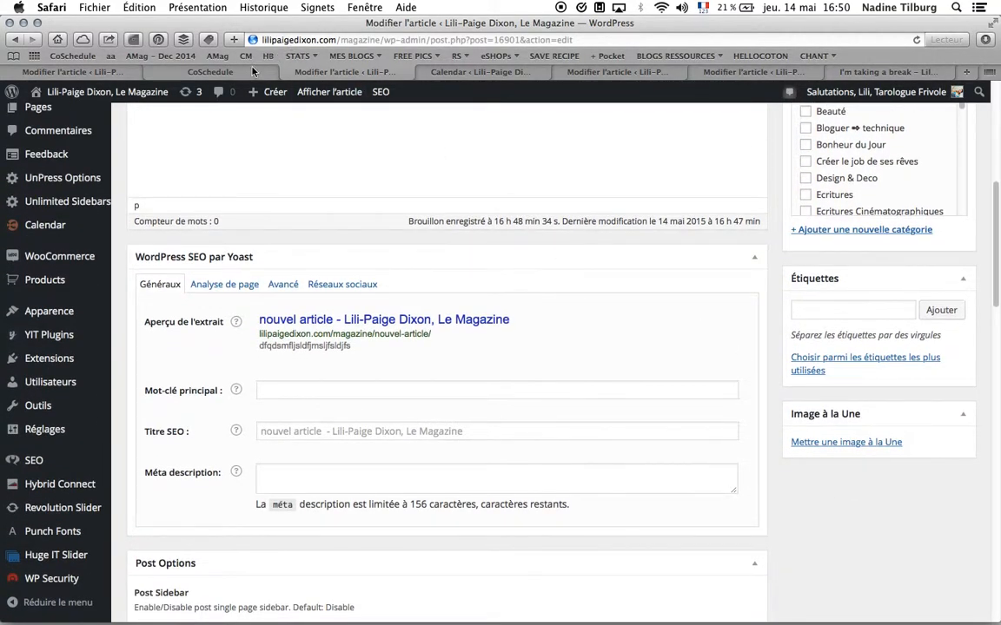
{"action": "left_click", "coordinate": [211, 72]}
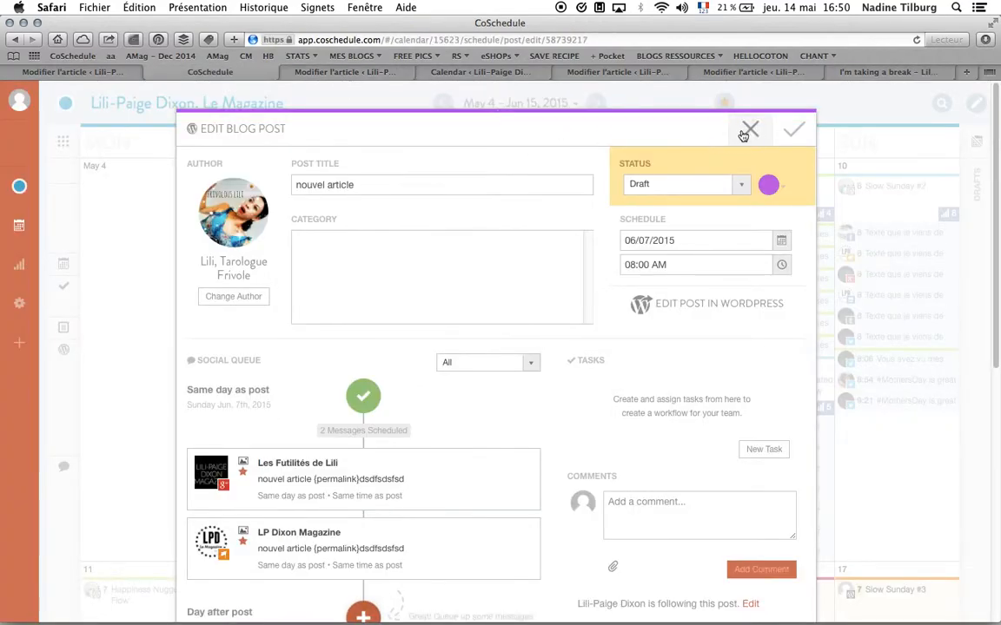
{"action": "left_click", "coordinate": [750, 129]}
- Browse the calendar to locate the post and its scheduled social messages
{"action": "scroll", "coordinate": [916, 546], "scroll_direction": "down", "scroll_amount": 8}
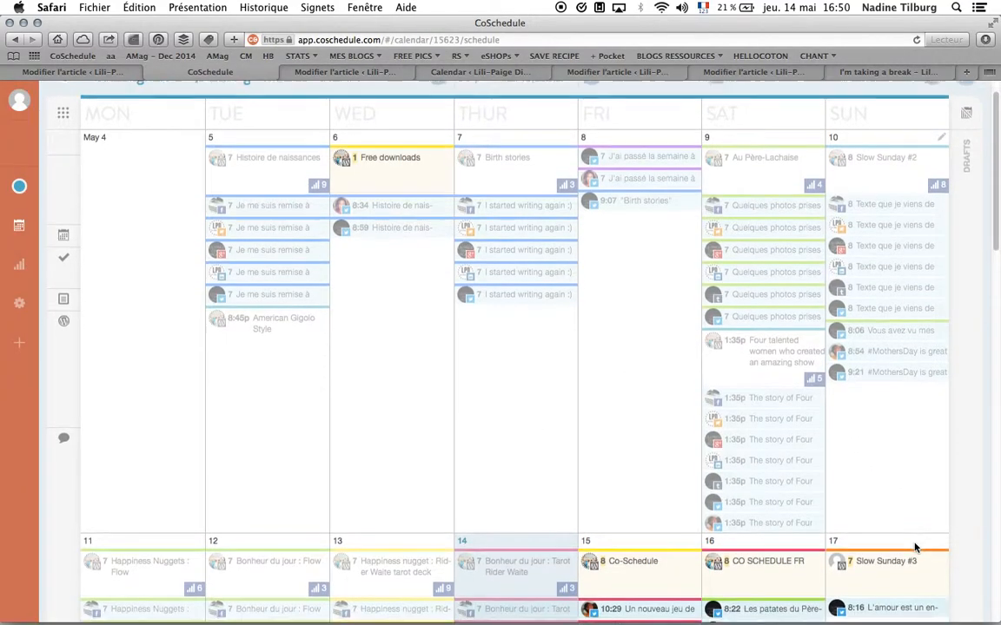
{"action": "scroll", "coordinate": [915, 547], "scroll_direction": "down", "scroll_amount": 2}
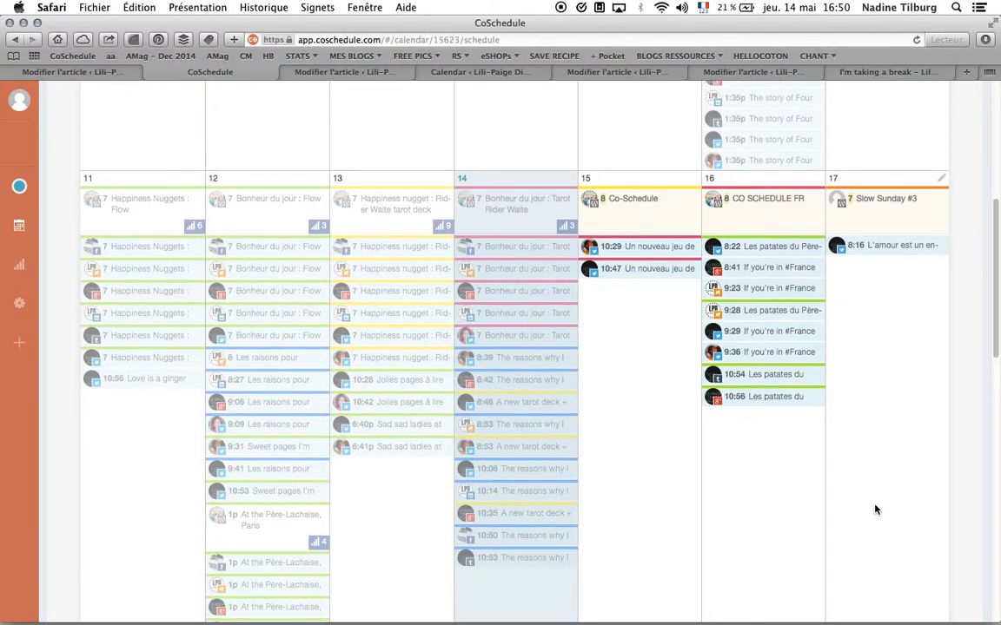
{"action": "scroll", "coordinate": [638, 481], "scroll_direction": "up", "scroll_amount": 9}
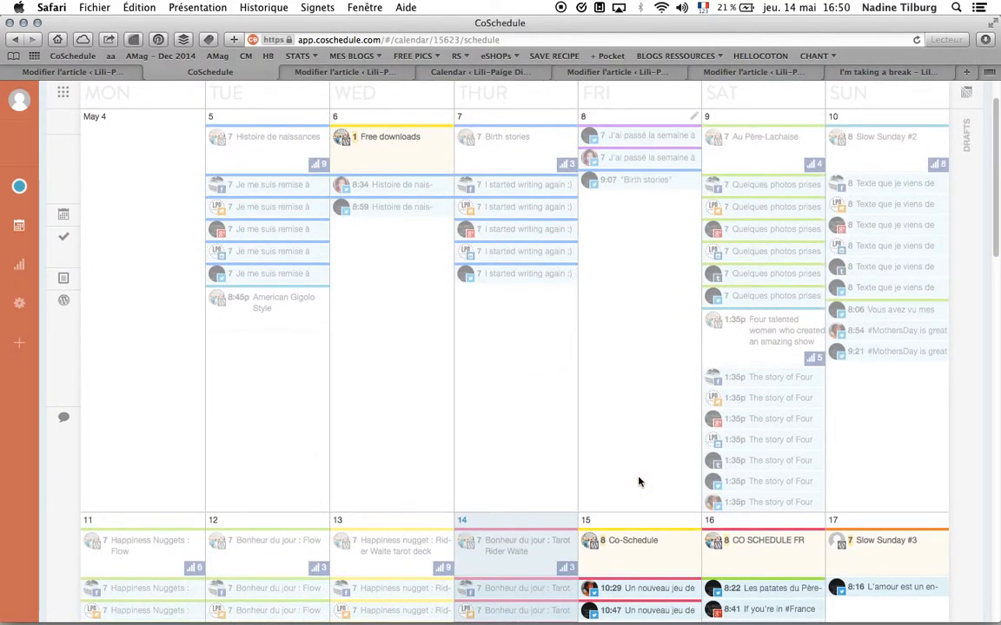
{"action": "scroll", "coordinate": [639, 481], "scroll_direction": "down", "scroll_amount": 12}
{"action": "scroll", "coordinate": [639, 481], "scroll_direction": "down", "scroll_amount": 15}
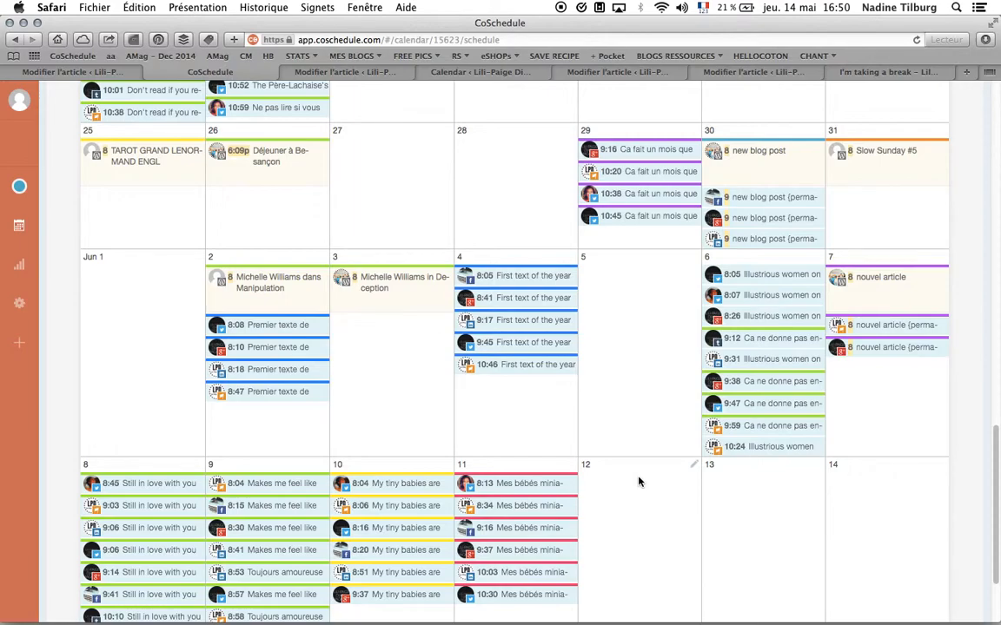
{"action": "scroll", "coordinate": [638, 482], "scroll_direction": "down", "scroll_amount": 2}
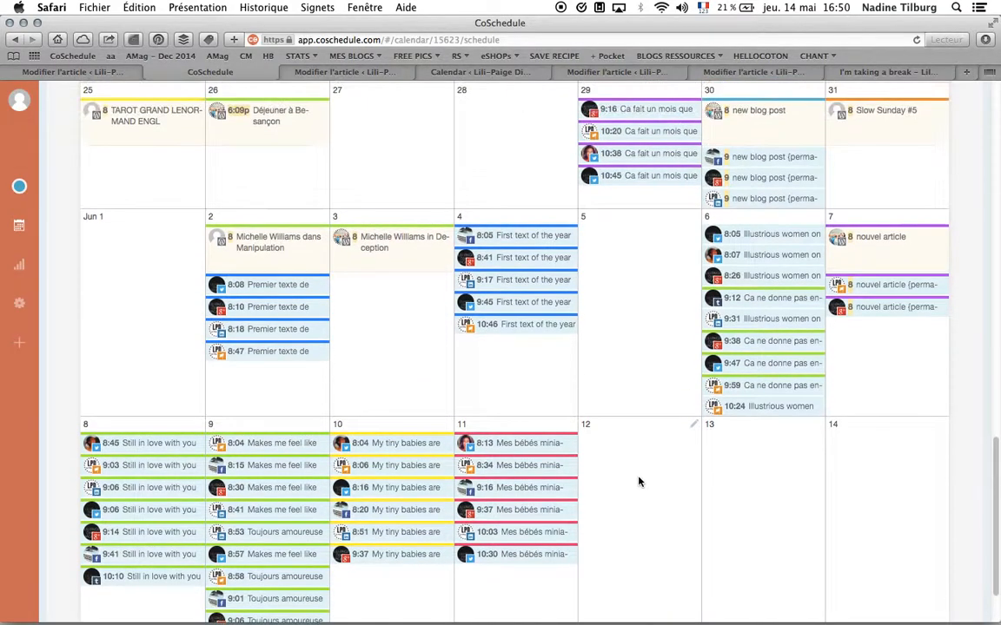
- Review the calendar from the week of May 4 through early June to examine the scheduled posts and social messages
{"action": "scroll", "coordinate": [638, 482], "scroll_direction": "up", "scroll_amount": 4}
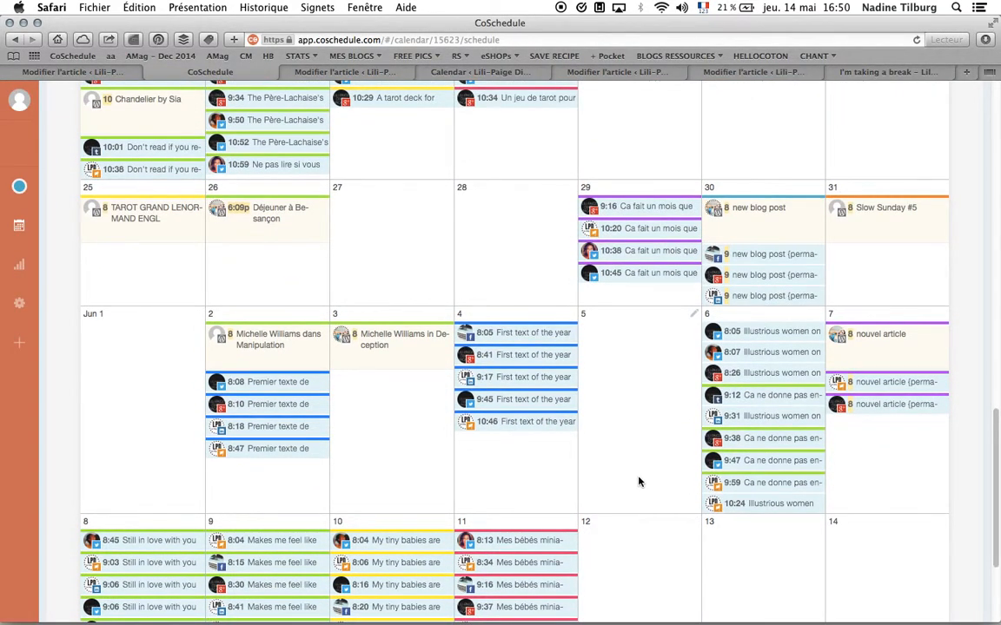
{"action": "scroll", "coordinate": [638, 482], "scroll_direction": "up", "scroll_amount": 15}
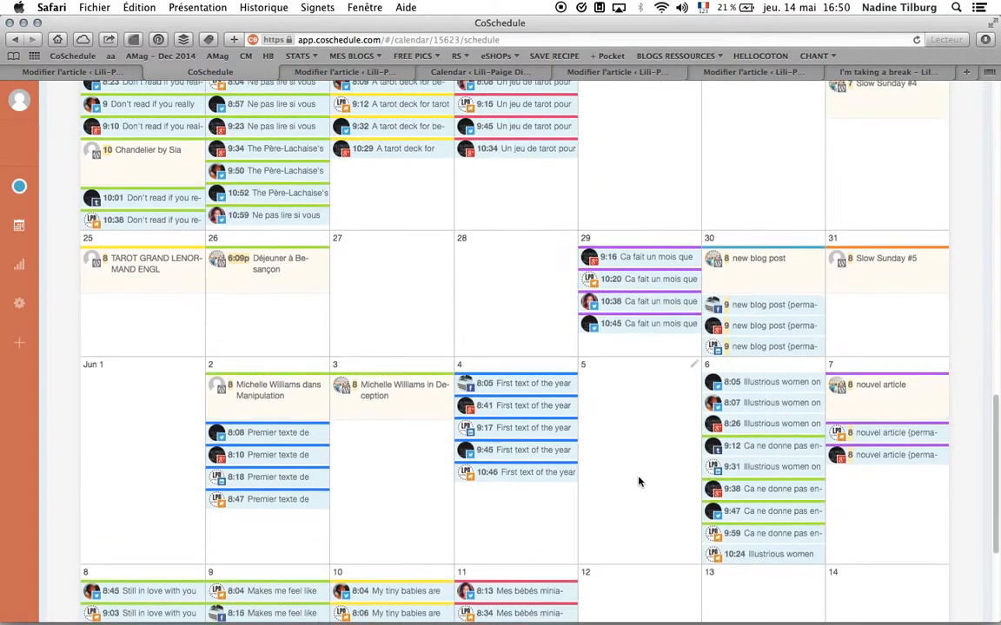
{"action": "scroll", "coordinate": [639, 482], "scroll_direction": "up", "scroll_amount": 10}
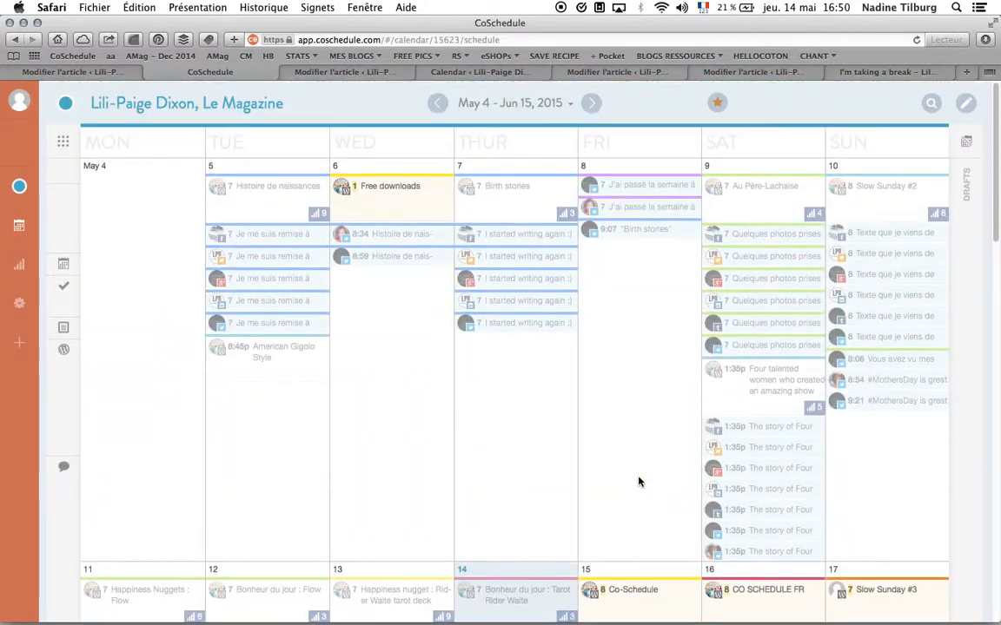
{"action": "scroll", "coordinate": [639, 482], "scroll_direction": "down", "scroll_amount": 12}
{"action": "scroll", "coordinate": [638, 482], "scroll_direction": "down", "scroll_amount": 5}
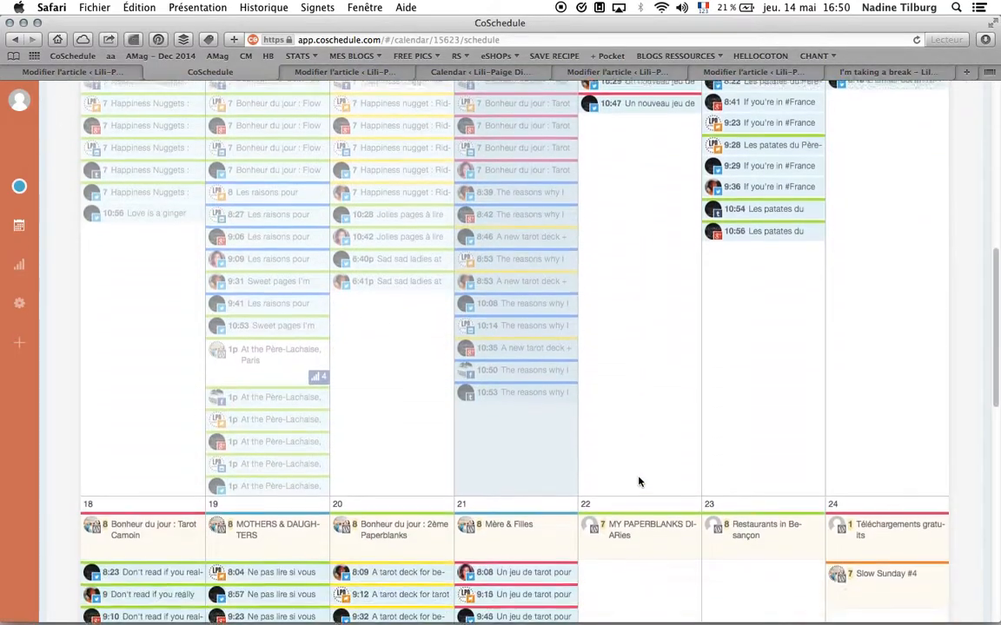
{"action": "scroll", "coordinate": [639, 482], "scroll_direction": "up", "scroll_amount": 20}
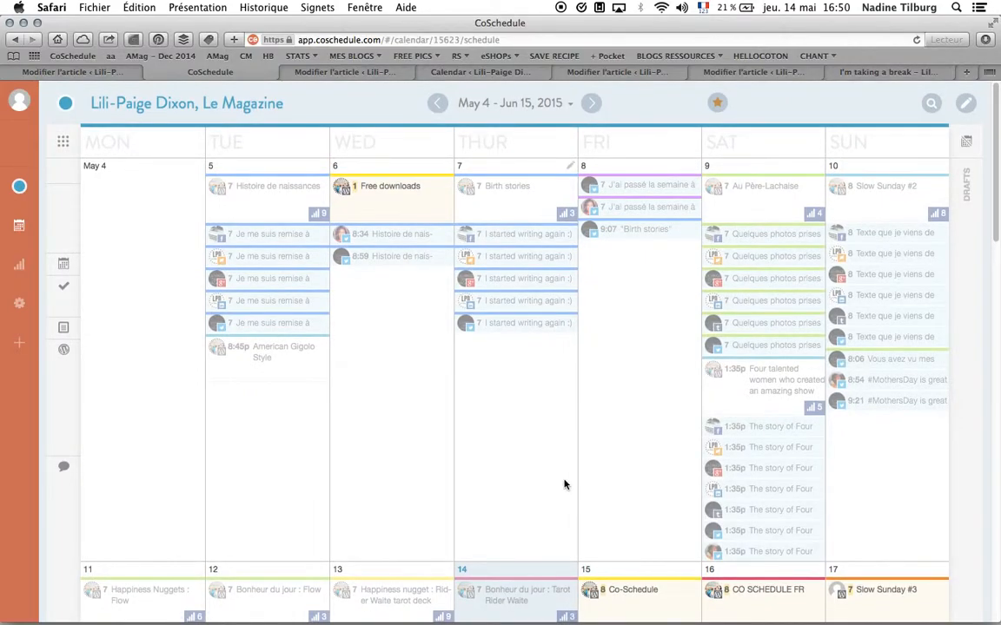
{"action": "scroll", "coordinate": [564, 485], "scroll_direction": "down", "scroll_amount": 10}
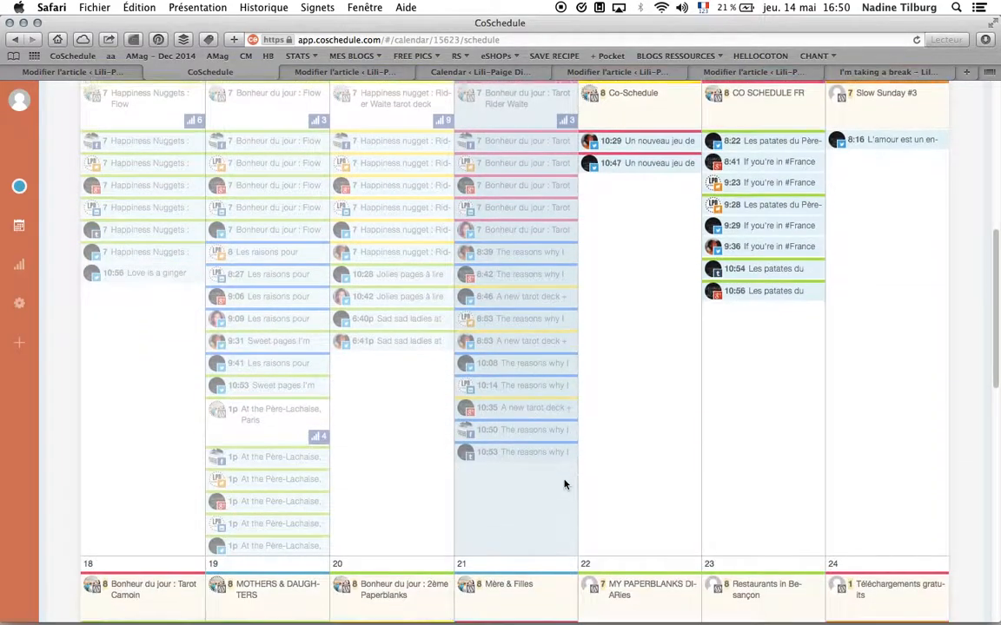
{"action": "scroll", "coordinate": [564, 485], "scroll_direction": "down", "scroll_amount": 8}
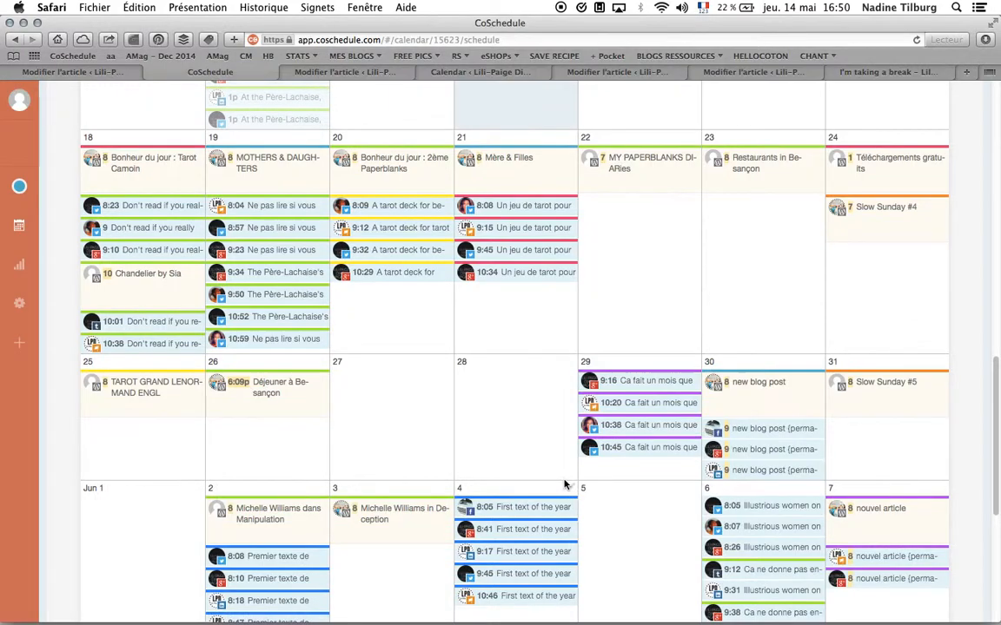